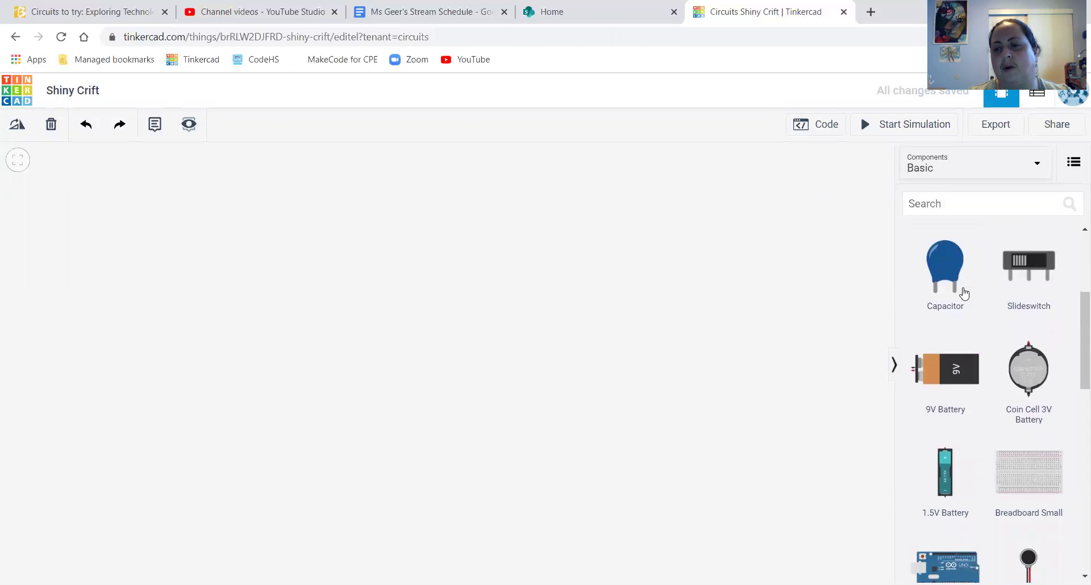
# Place a DC motor on the workplane and a 9V battery below and left of it, with its leads facing the motor
pyautogui.scroll(-4, 964, 293)
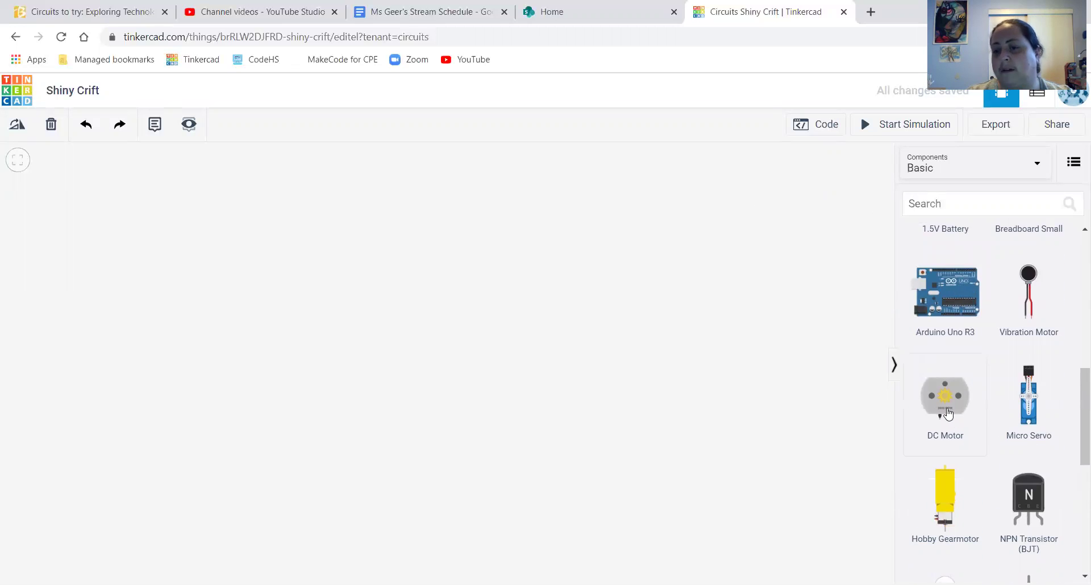
pyautogui.moveTo(948, 413); pyautogui.dragTo(594, 346)
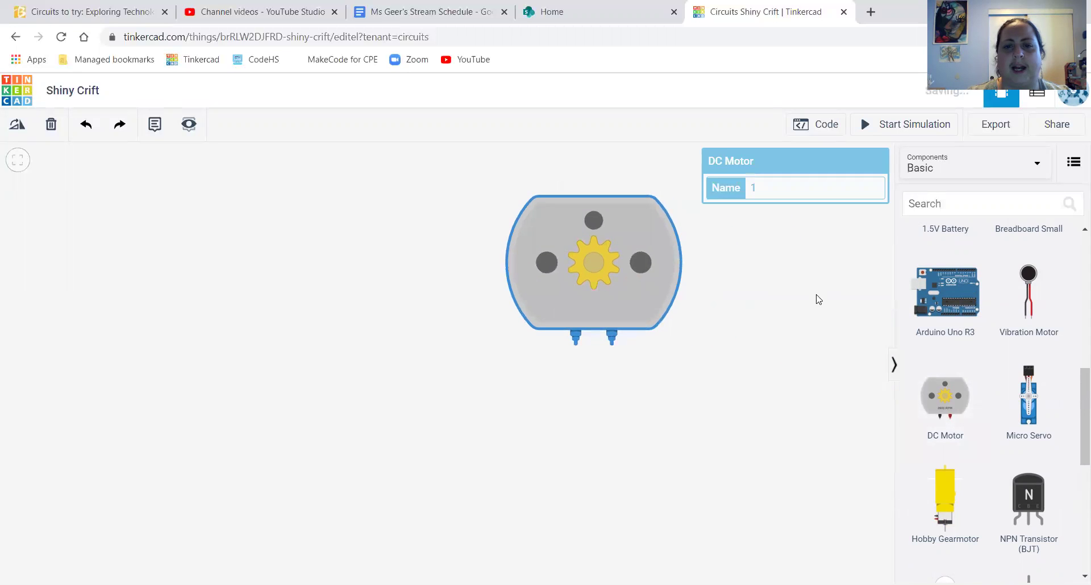
pyautogui.scroll(5, 994, 347)
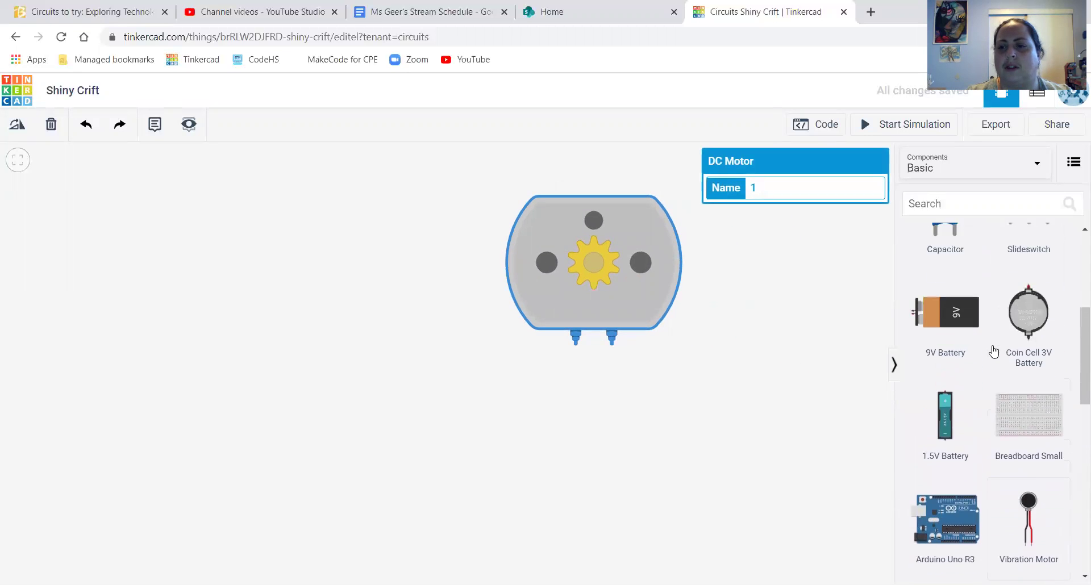
pyautogui.moveTo(959, 456); pyautogui.dragTo(316, 430)
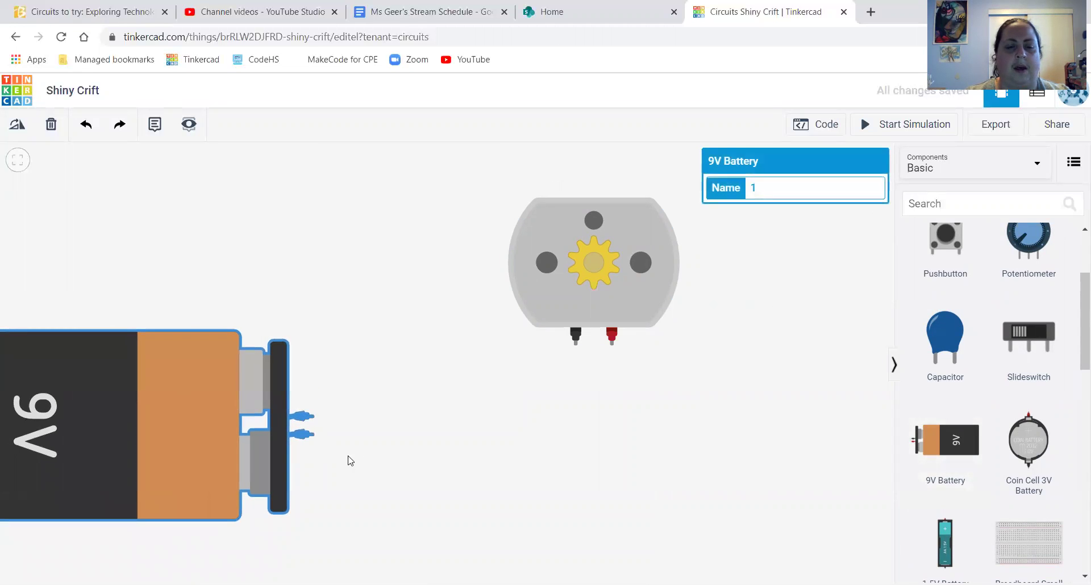
# Wire the 9V battery's positive lead to the motor's red terminal and negative to black, and run and stop the simulation
pyautogui.click(316, 418)
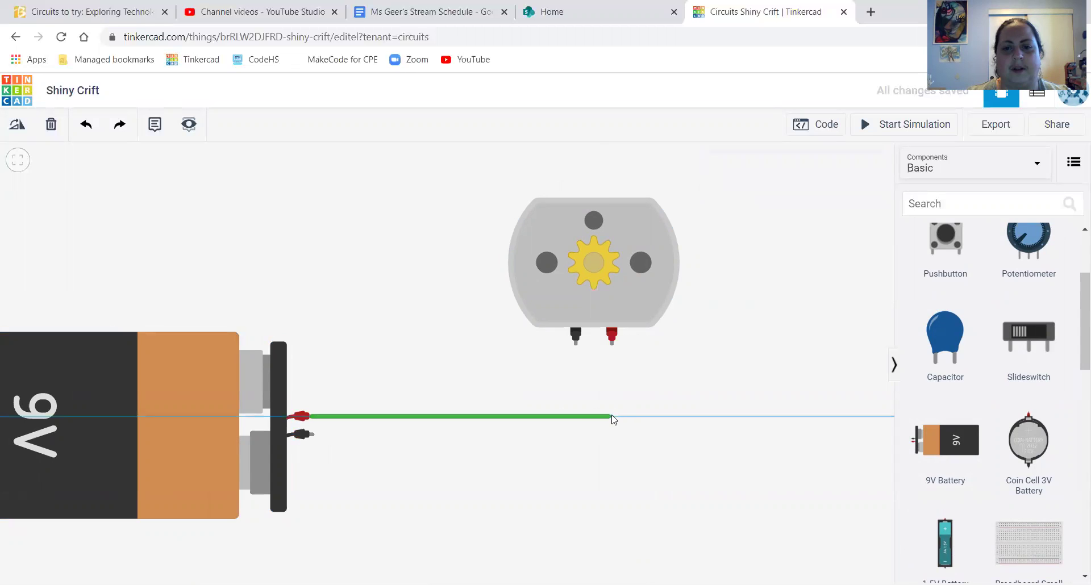
pyautogui.click(612, 345)
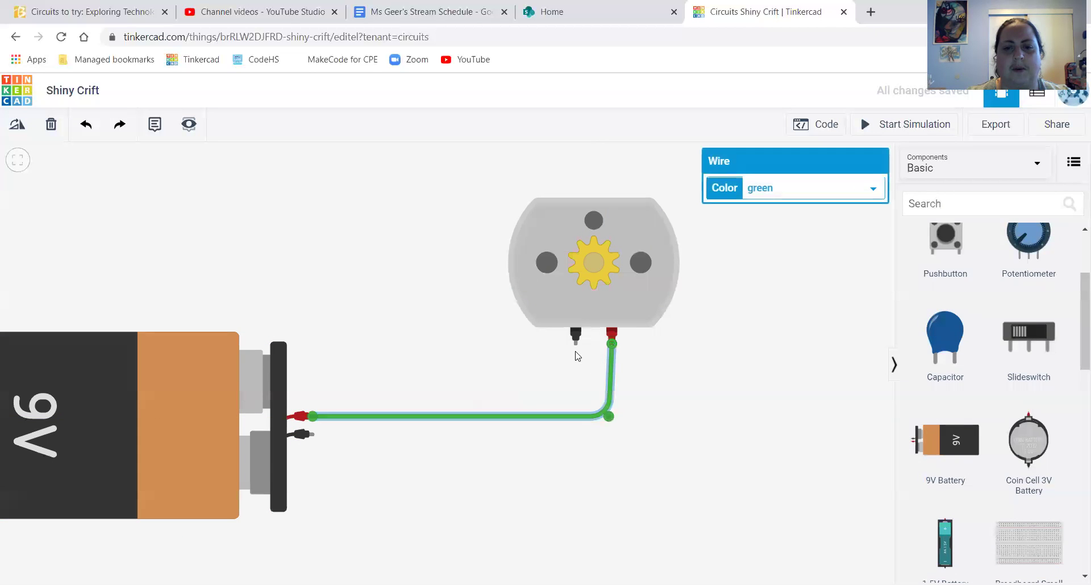
pyautogui.click(576, 340)
pyautogui.click(551, 445)
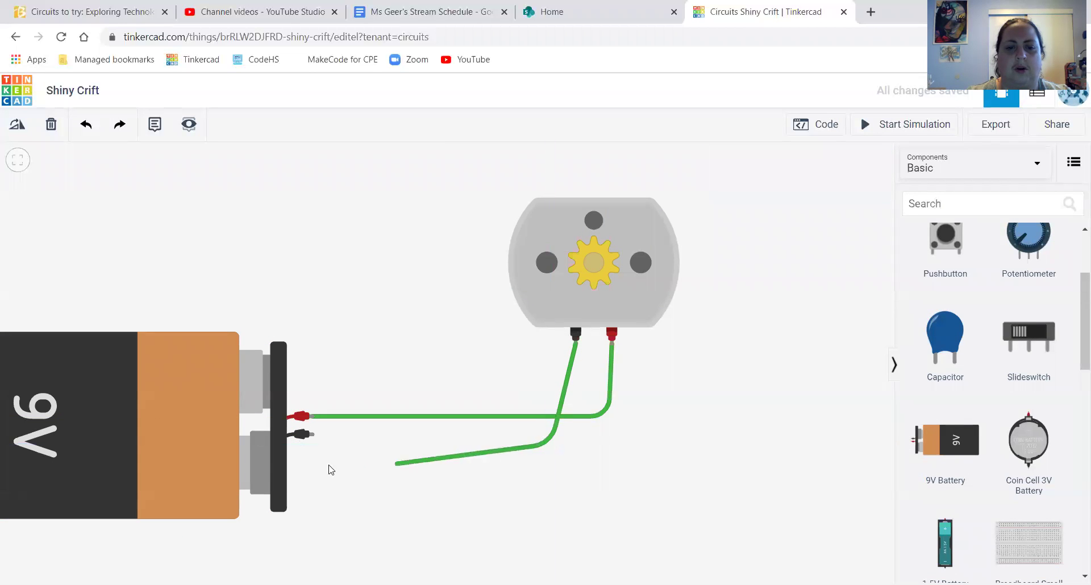
pyautogui.click(311, 435)
pyautogui.click(647, 452)
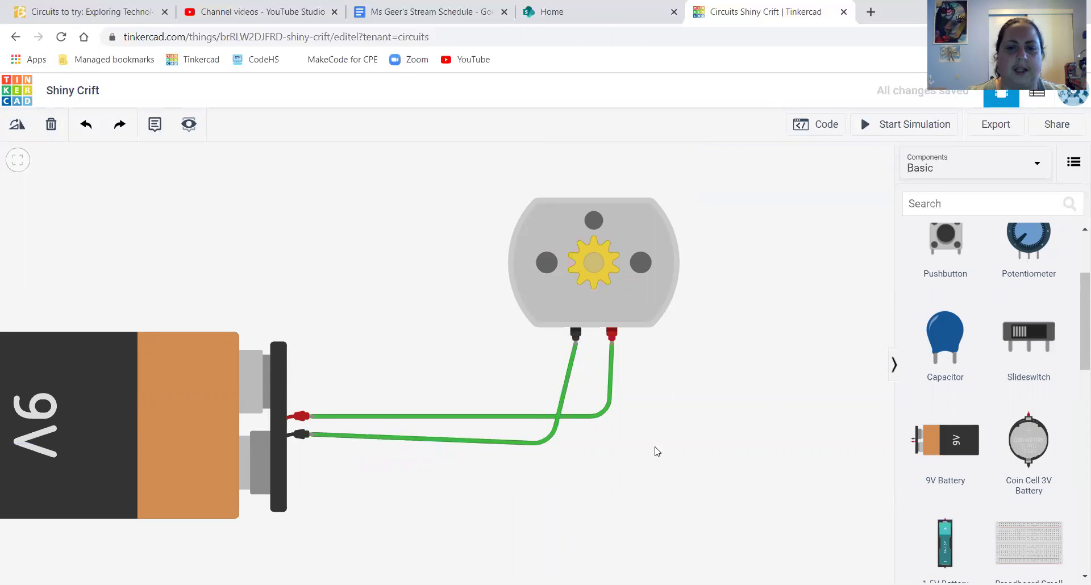
pyautogui.click(882, 126)
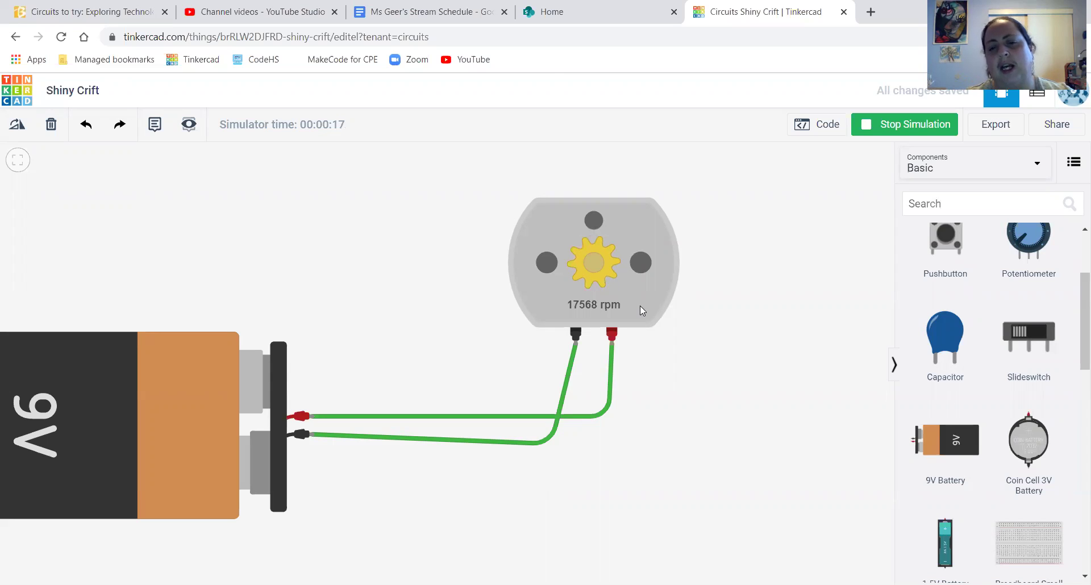
pyautogui.click(887, 130)
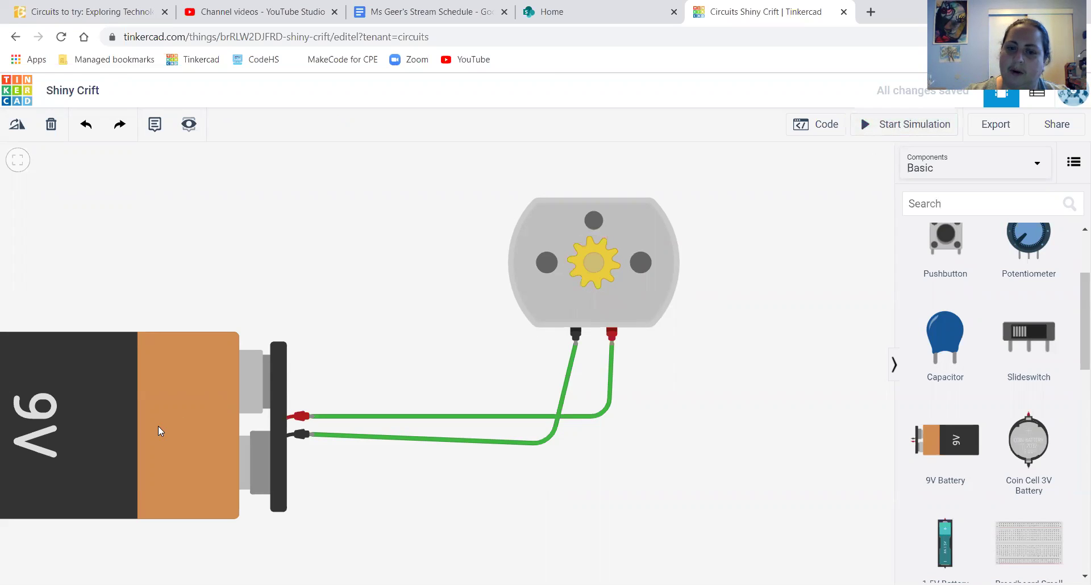
# Replace the 9V battery with a Coin Cell 3V Battery to the left of the motor
pyautogui.click(205, 384)
pyautogui.press('Delete')
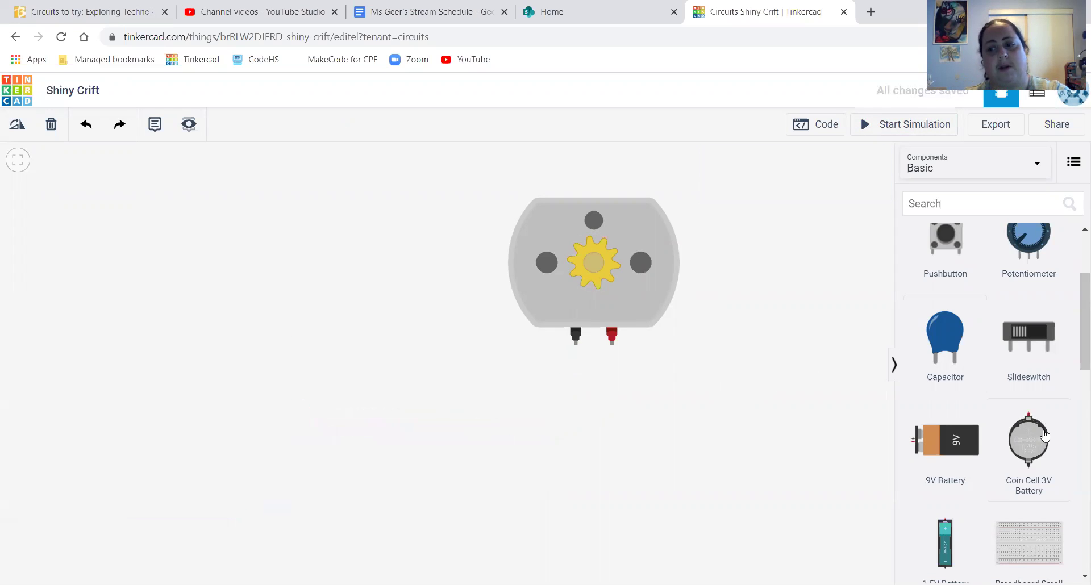
pyautogui.scroll(-3, 940, 461)
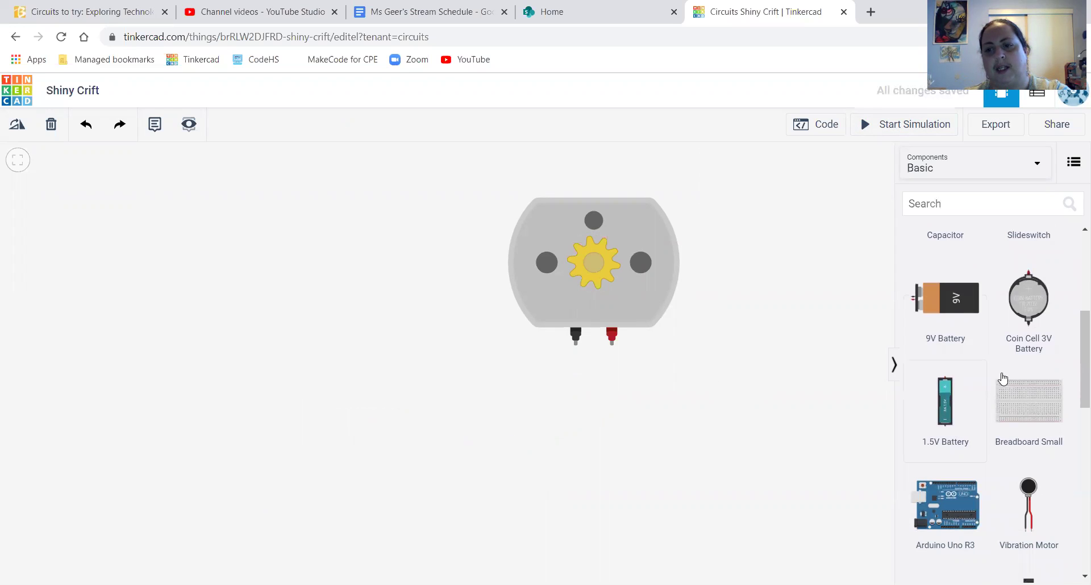
pyautogui.moveTo(1024, 307); pyautogui.dragTo(196, 402)
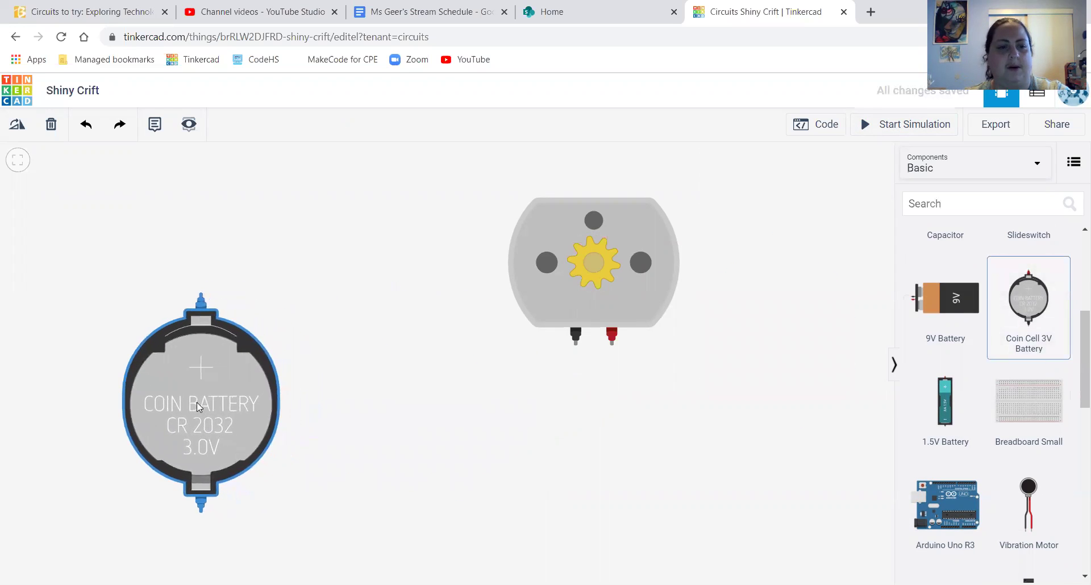
# Wire the coin cell's positive terminal to the motor's red terminal and negative to black, and run and stop the simulation
pyautogui.click(196, 295)
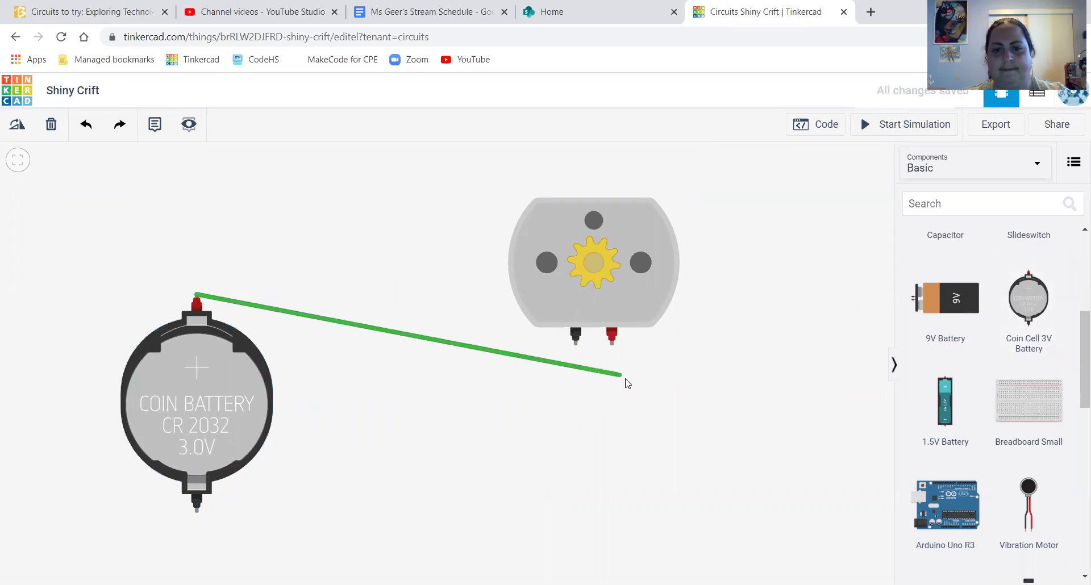
pyautogui.click(611, 409)
pyautogui.click(612, 343)
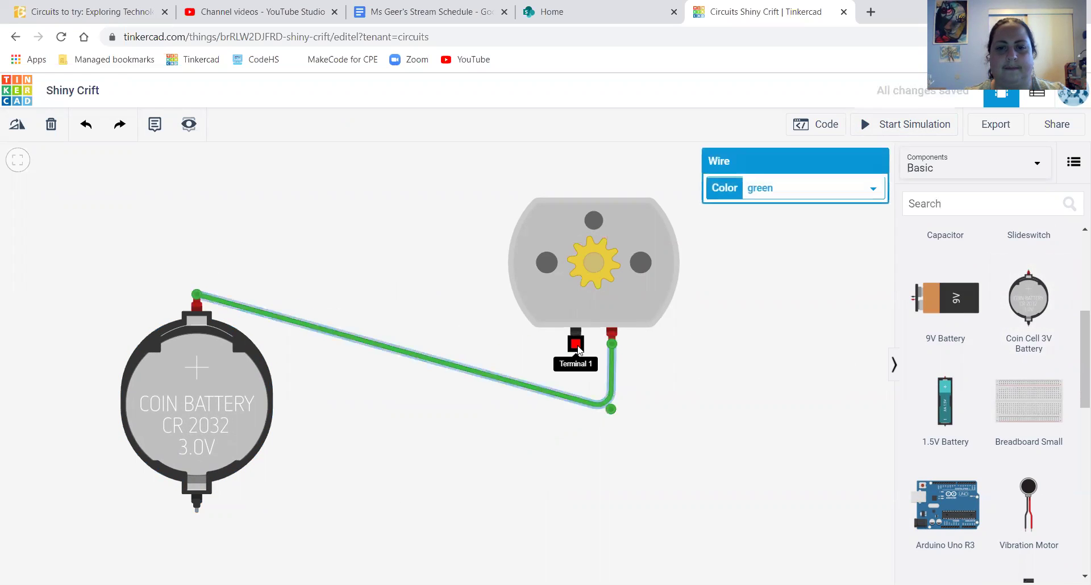
pyautogui.click(575, 344)
pyautogui.click(323, 486)
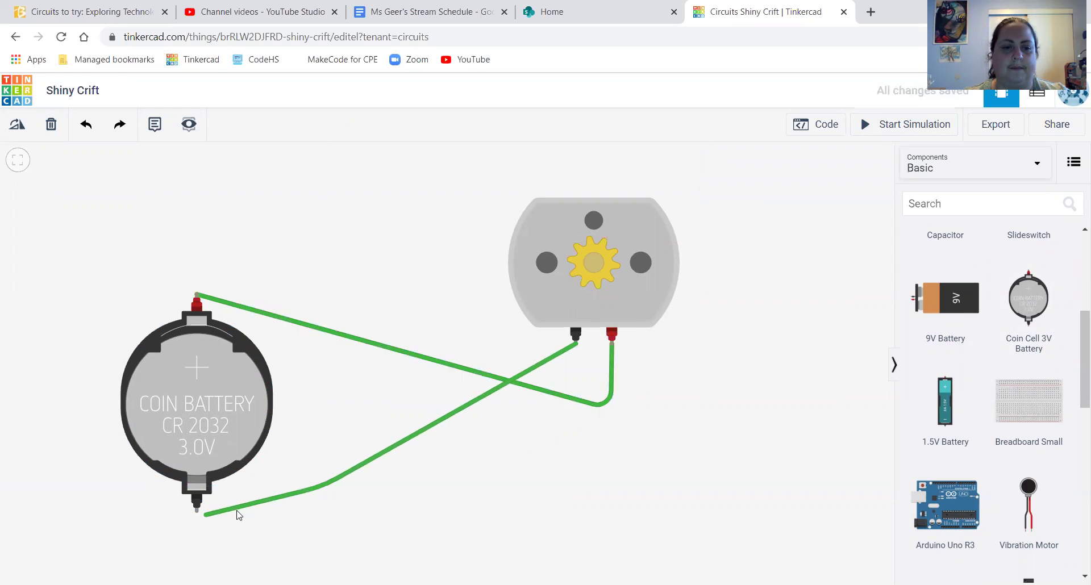
pyautogui.click(196, 512)
pyautogui.click(879, 130)
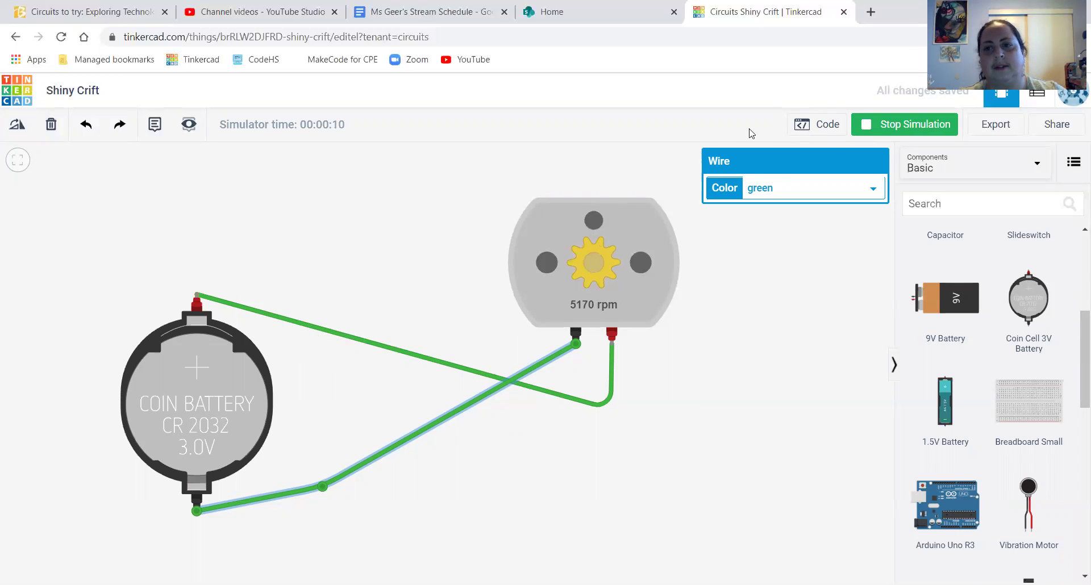
pyautogui.click(874, 125)
# Replace the coin cell with a 9V battery, rotated so that its leads face the motor
pyautogui.click(133, 408)
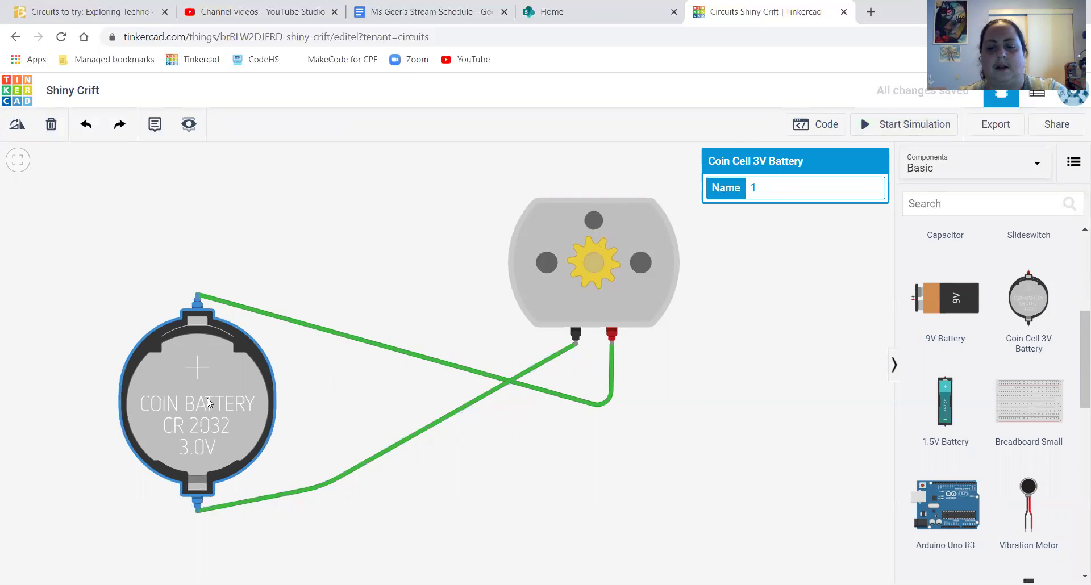
pyautogui.press('Delete')
pyautogui.moveTo(944, 304); pyautogui.dragTo(167, 424)
pyautogui.press('r')
pyautogui.press('r')
pyautogui.press('r')
pyautogui.press('r')
pyautogui.press('r')
pyautogui.press('r')
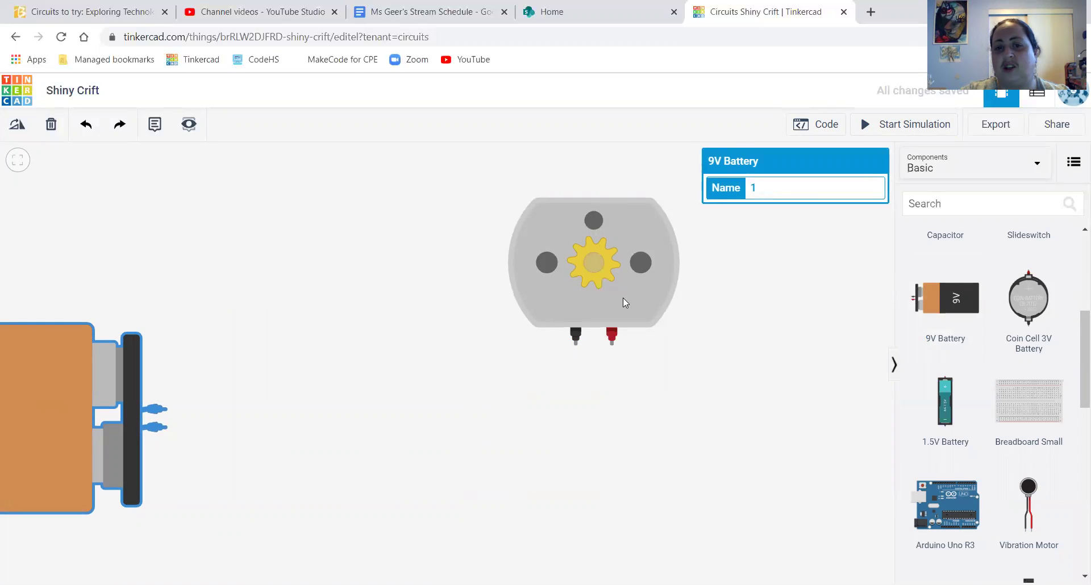
# Add a potentiometer between the battery and the motor, and wire the battery's positive lead to the potentiometer's left pin
pyautogui.scroll(5, 1016, 421)
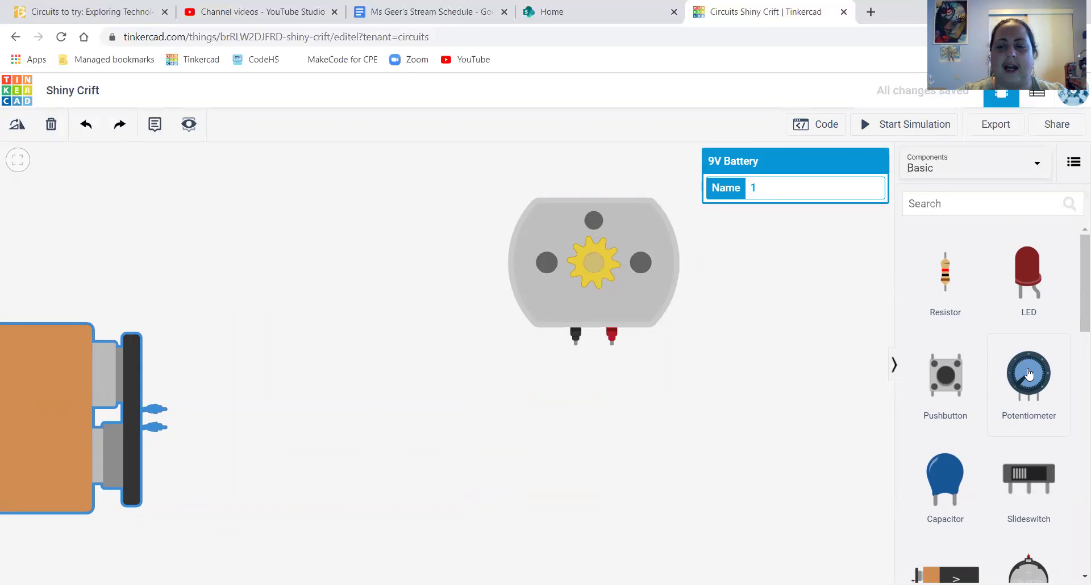
pyautogui.moveTo(1036, 374); pyautogui.dragTo(312, 333)
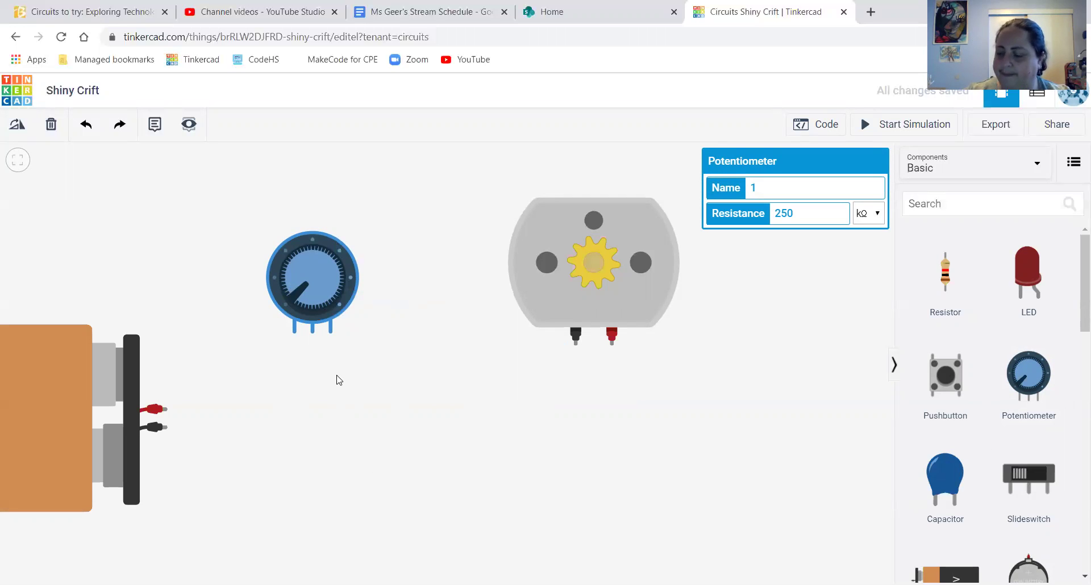
pyautogui.click(170, 407)
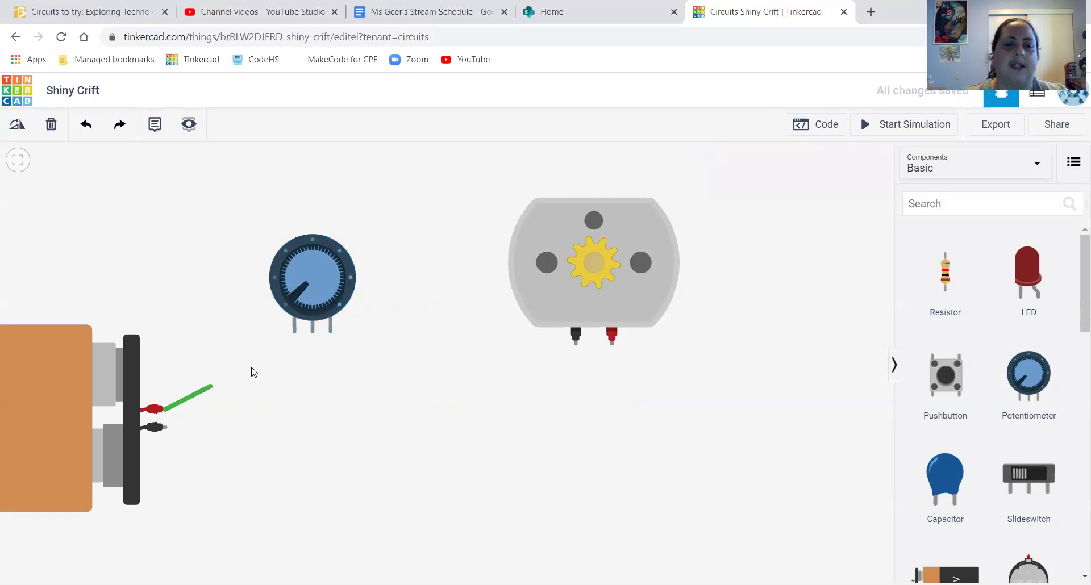
pyautogui.click(293, 331)
# Wire the potentiometer's middle pin to the motor's black terminal and the red terminal to the battery's negative lead, and test the simulation
pyautogui.click(312, 331)
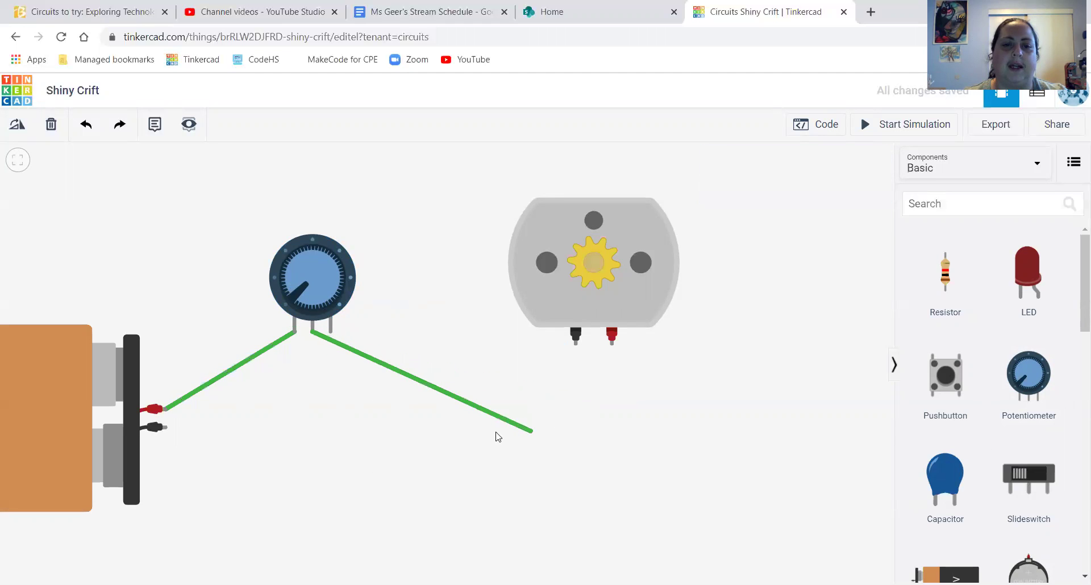
pyautogui.click(461, 429)
pyautogui.click(575, 344)
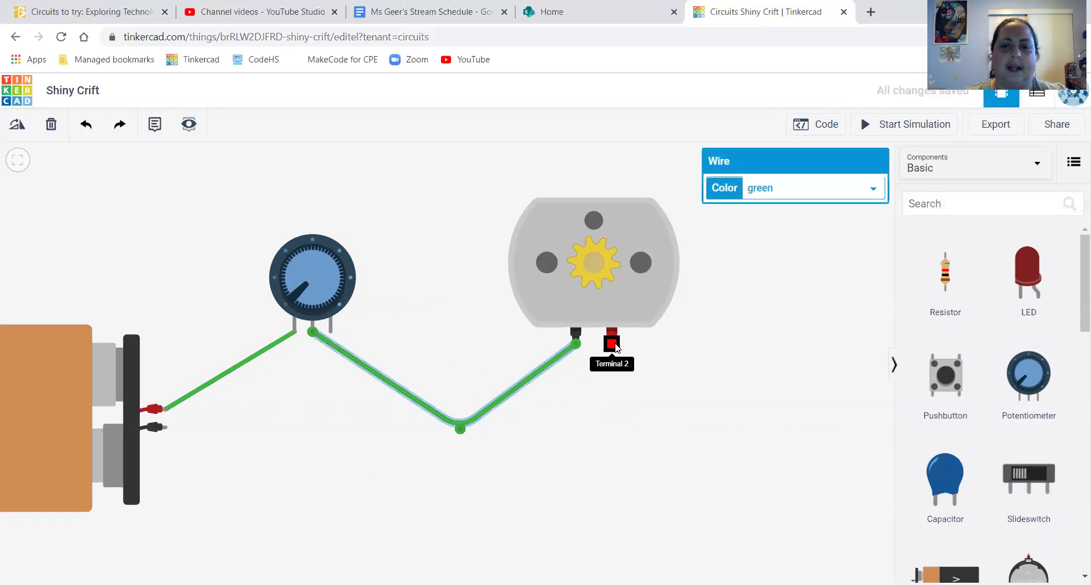
pyautogui.click(611, 339)
pyautogui.click(611, 475)
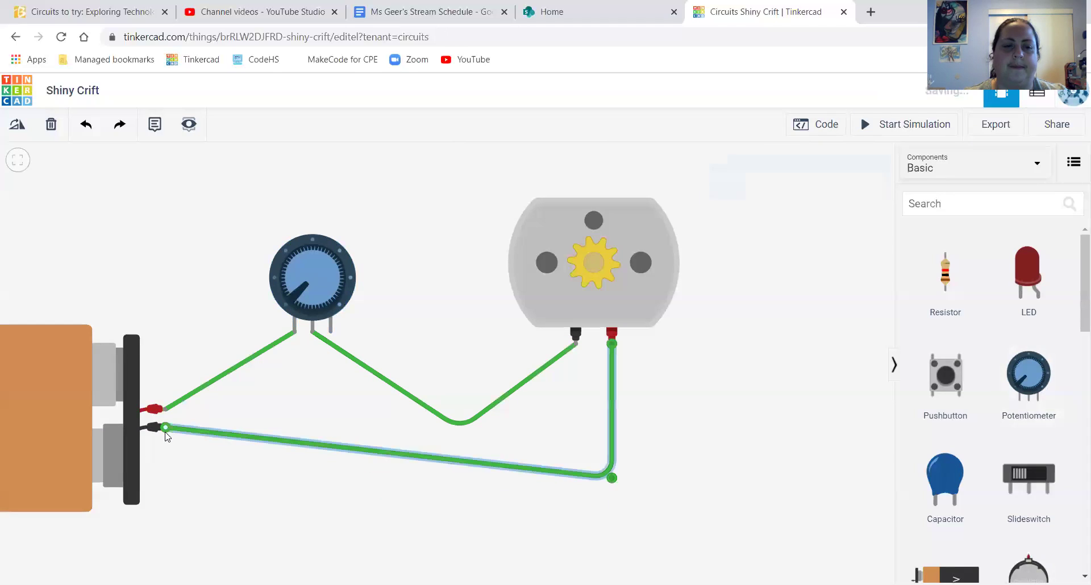
pyautogui.click(166, 428)
pyautogui.click(866, 133)
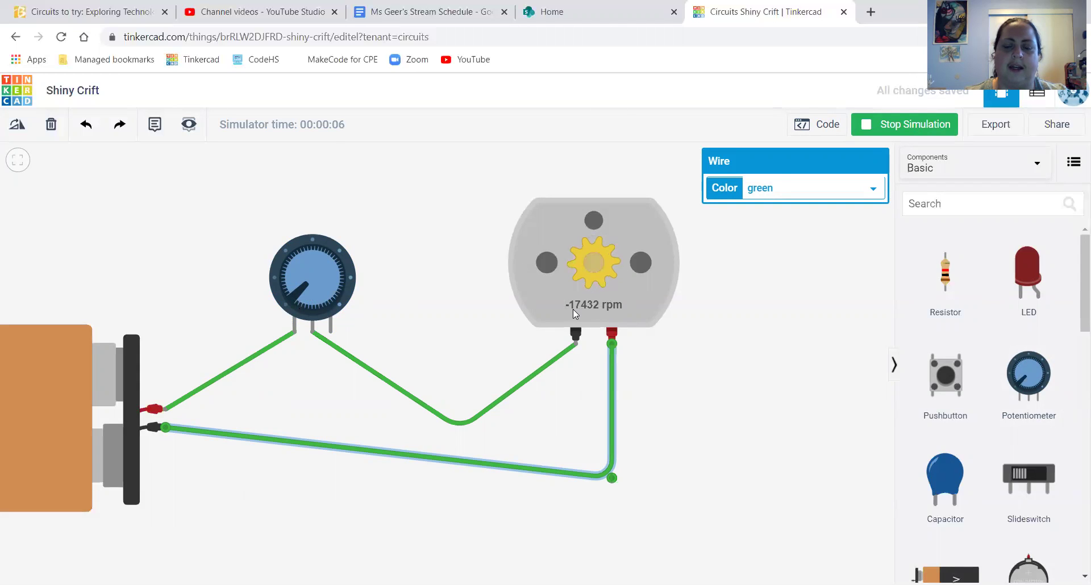
pyautogui.click(886, 126)
# Delete the two wires attached to the motor's terminals
pyautogui.click(532, 375)
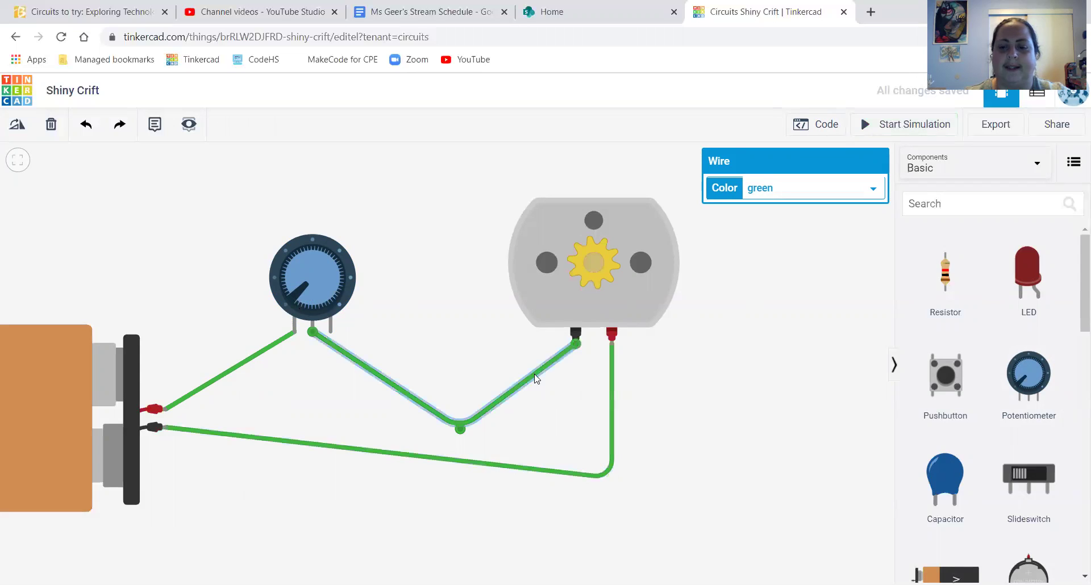
pyautogui.press('Delete')
pyautogui.click(612, 398)
pyautogui.press('Delete')
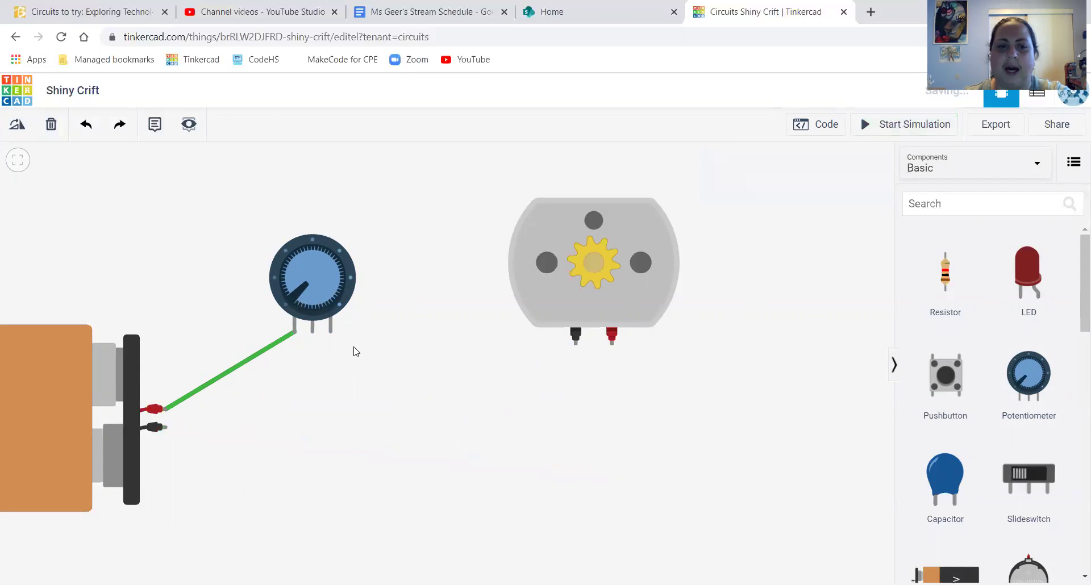
# Wire the potentiometer's middle pin to the motor's red terminal, and the motor's black terminal to the battery's negative lead
pyautogui.click(312, 330)
pyautogui.click(334, 402)
pyautogui.click(623, 392)
pyautogui.click(612, 344)
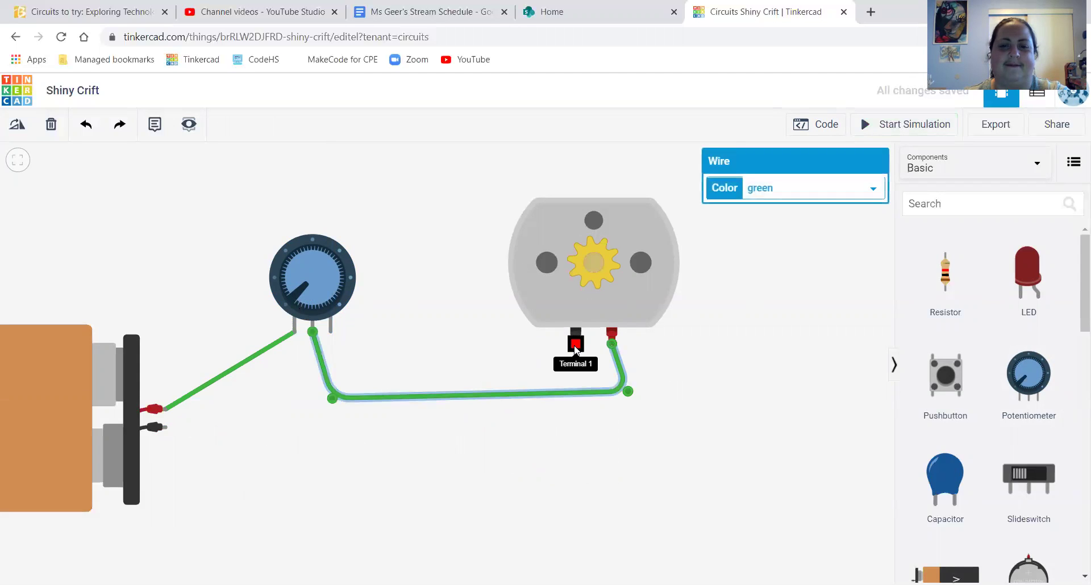
pyautogui.click(575, 336)
pyautogui.click(553, 461)
pyautogui.click(165, 427)
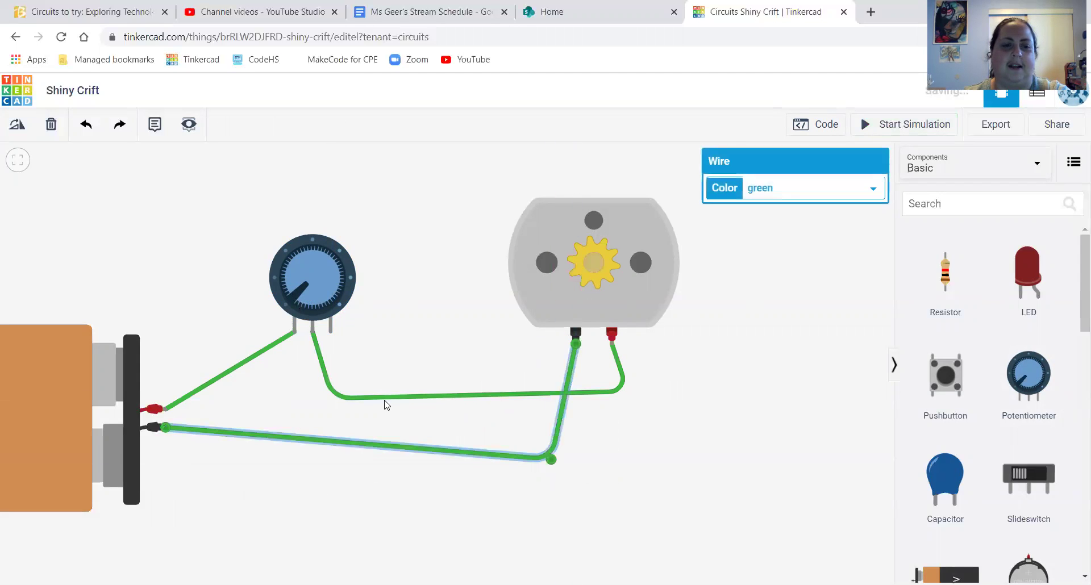
# Simulate the circuit while turning the potentiometer knob to its opposite end and back, and stop the simulation
pyautogui.click(879, 125)
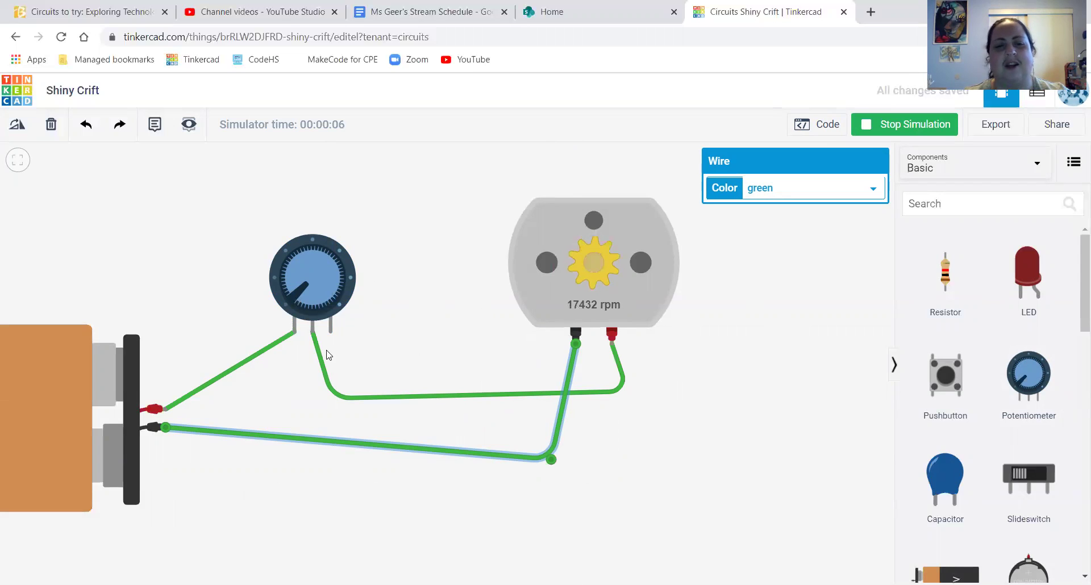
pyautogui.moveTo(294, 294); pyautogui.dragTo(325, 306)
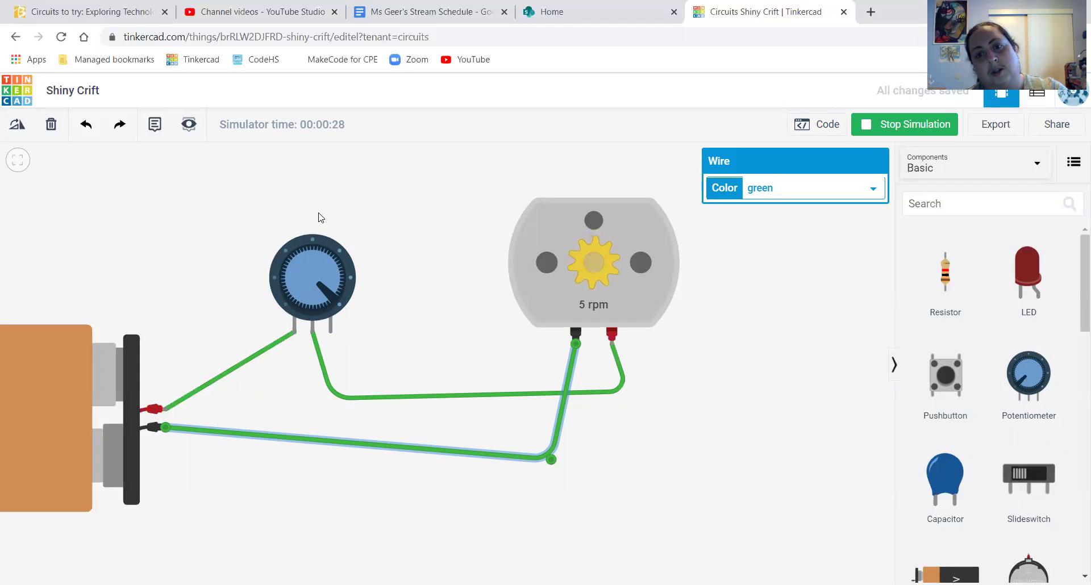
pyautogui.moveTo(313, 290); pyautogui.dragTo(295, 304)
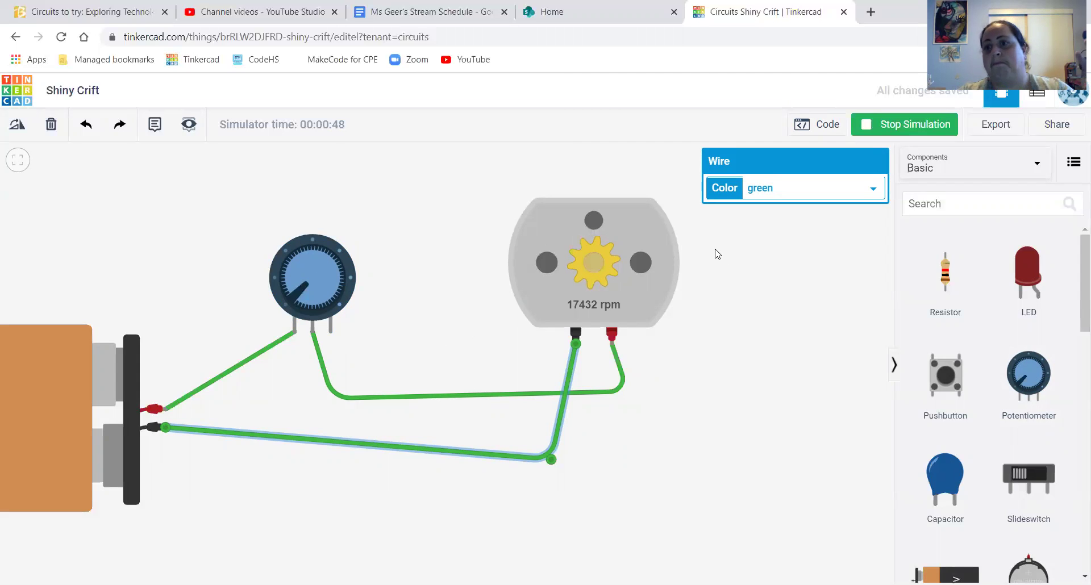
pyautogui.click(903, 124)
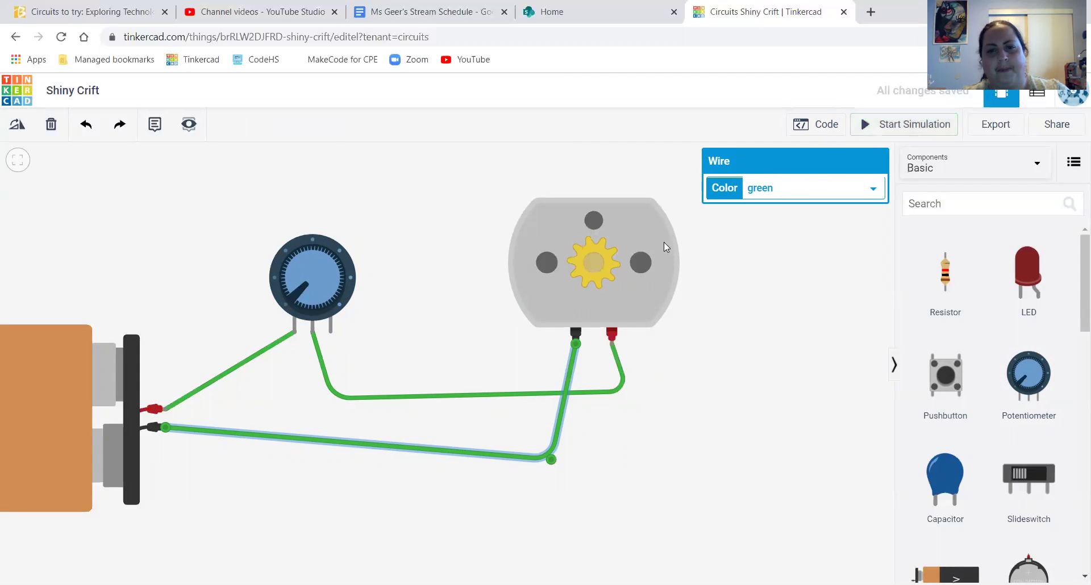
# Delete the DC motor along with its attached wires
pyautogui.click(647, 244)
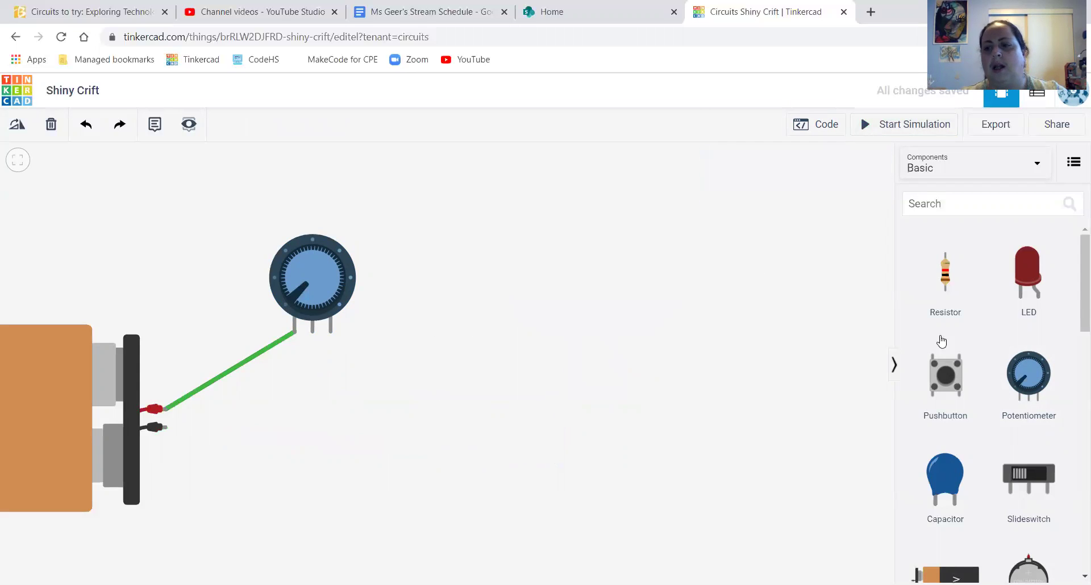
# Add a piezo from the basic components beside the potentiometer, on the side away from the battery
pyautogui.scroll(-3, 959, 359)
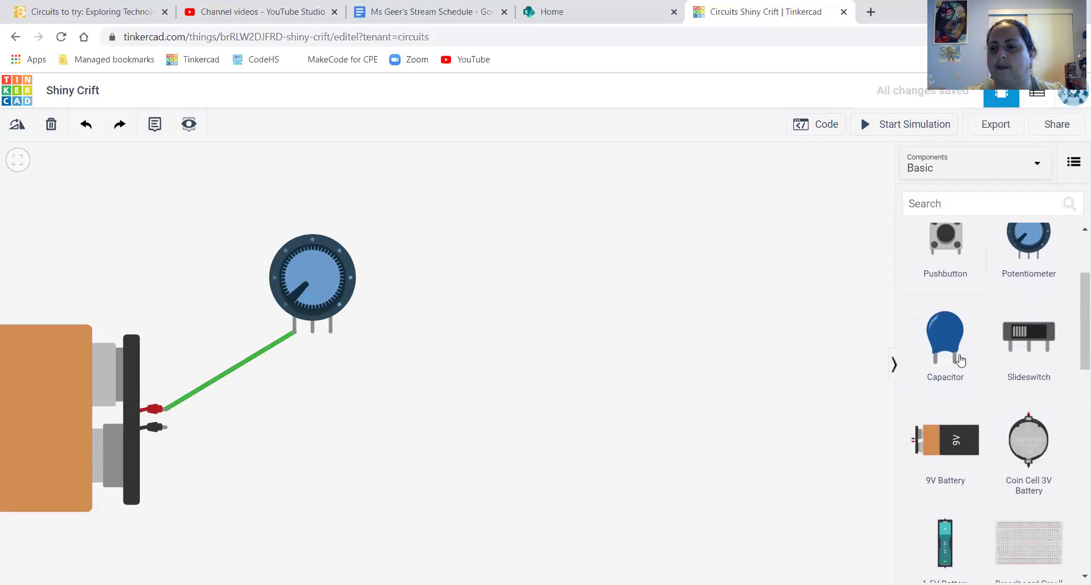
pyautogui.scroll(-3, 1009, 383)
pyautogui.scroll(-5, 1012, 391)
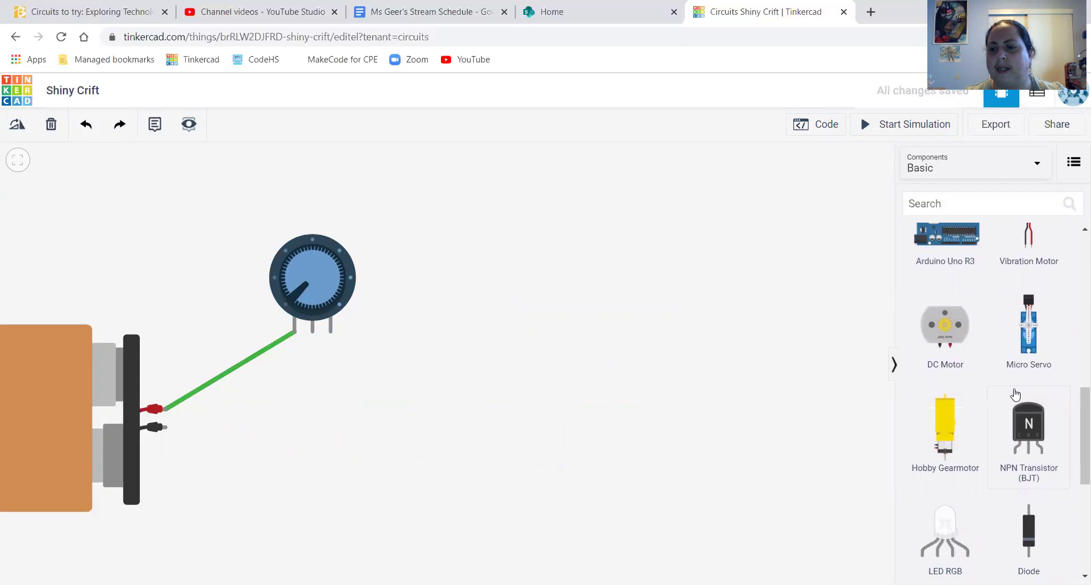
pyautogui.scroll(-1, 1001, 412)
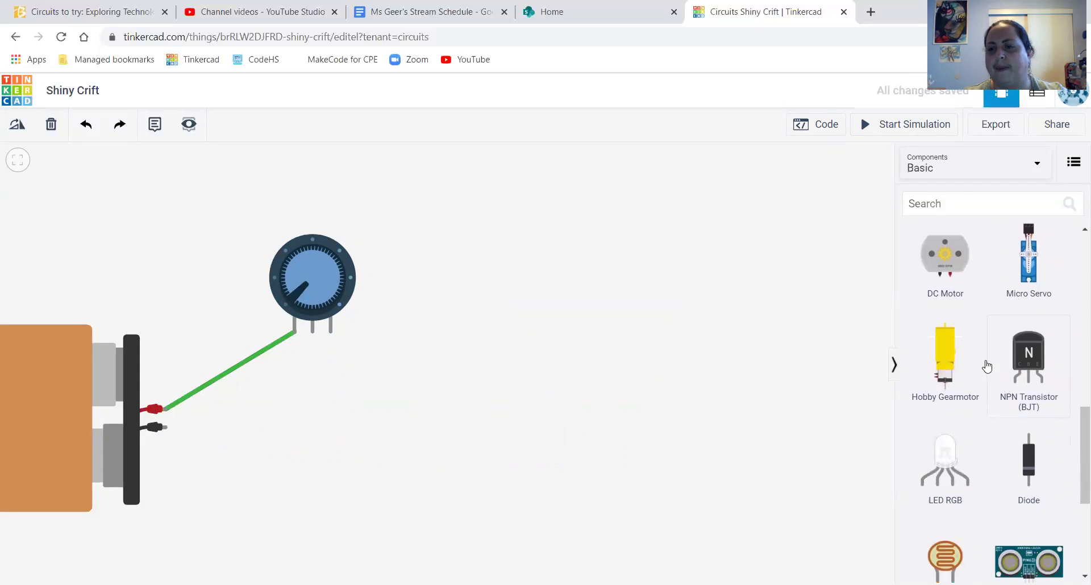
pyautogui.scroll(-3, 1001, 378)
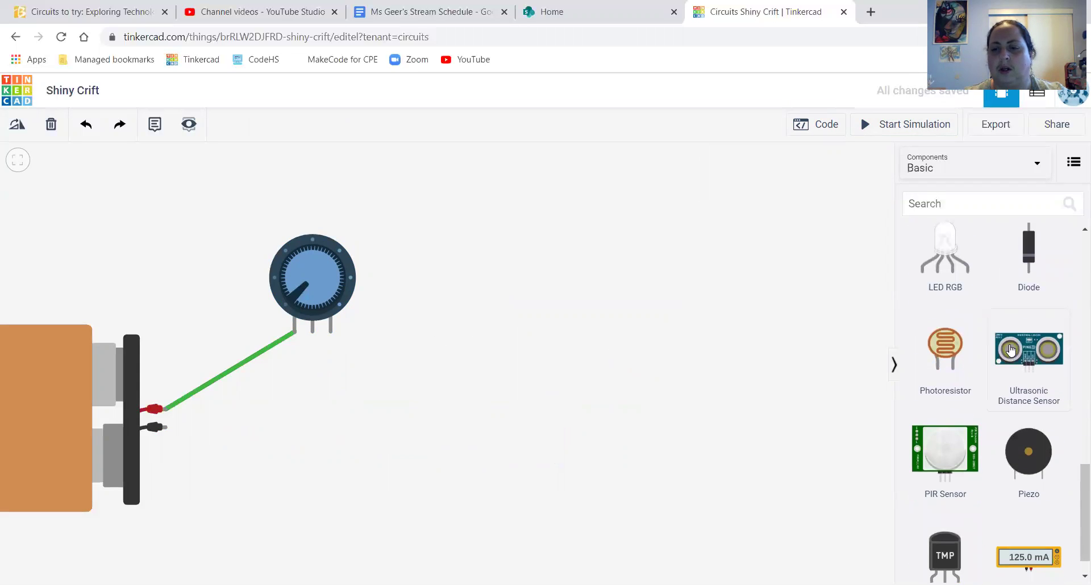
pyautogui.scroll(-1, 1011, 351)
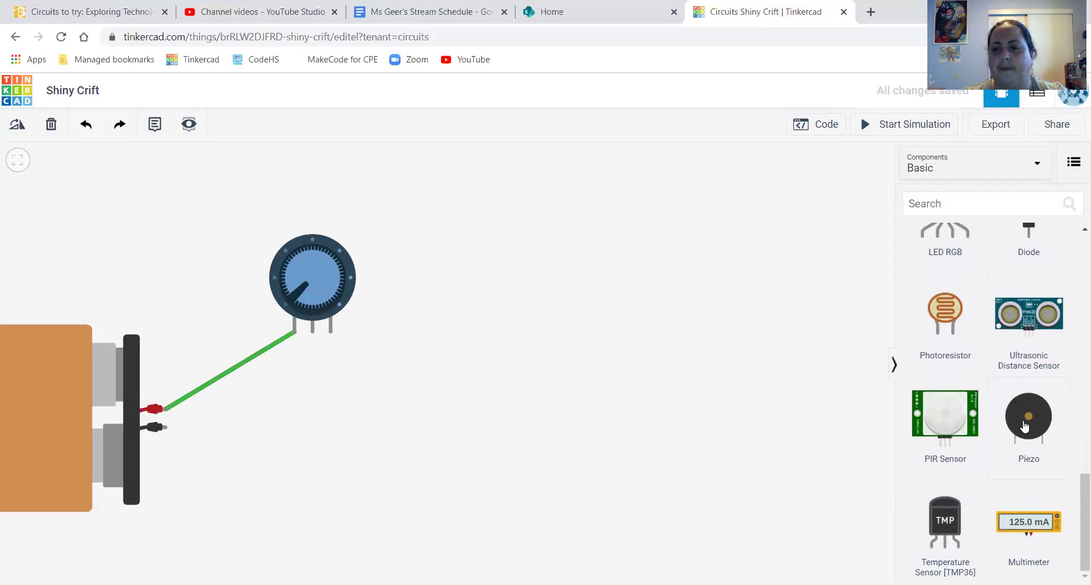
pyautogui.moveTo(1027, 424); pyautogui.dragTo(599, 344)
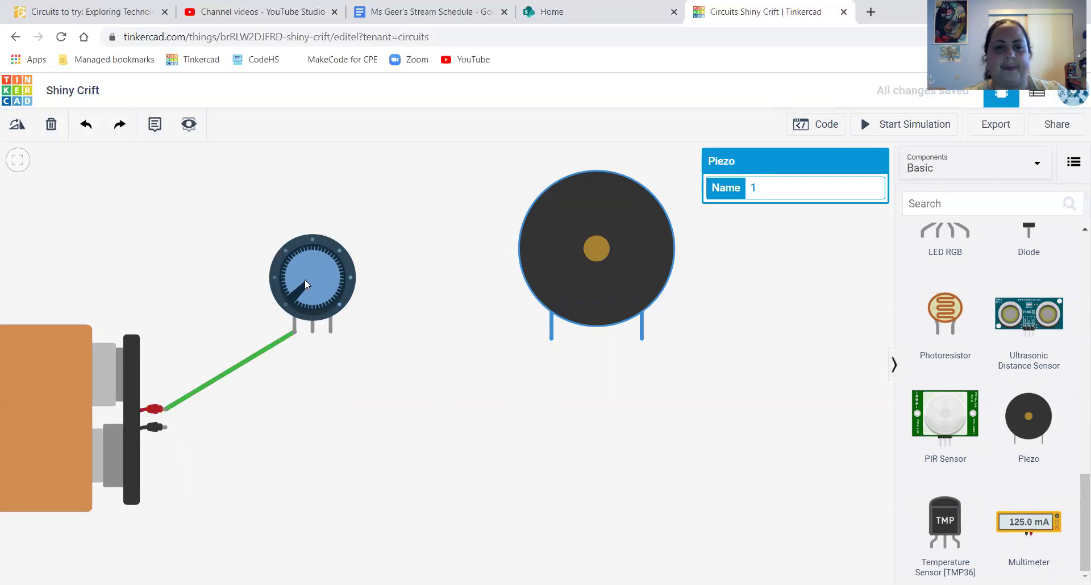
# Wire the potentiometer's middle pin to the piezo's positive pin, and the piezo's other pin to the battery's negative lead, with one bend in each wire
pyautogui.click(312, 331)
pyautogui.click(316, 405)
pyautogui.click(551, 338)
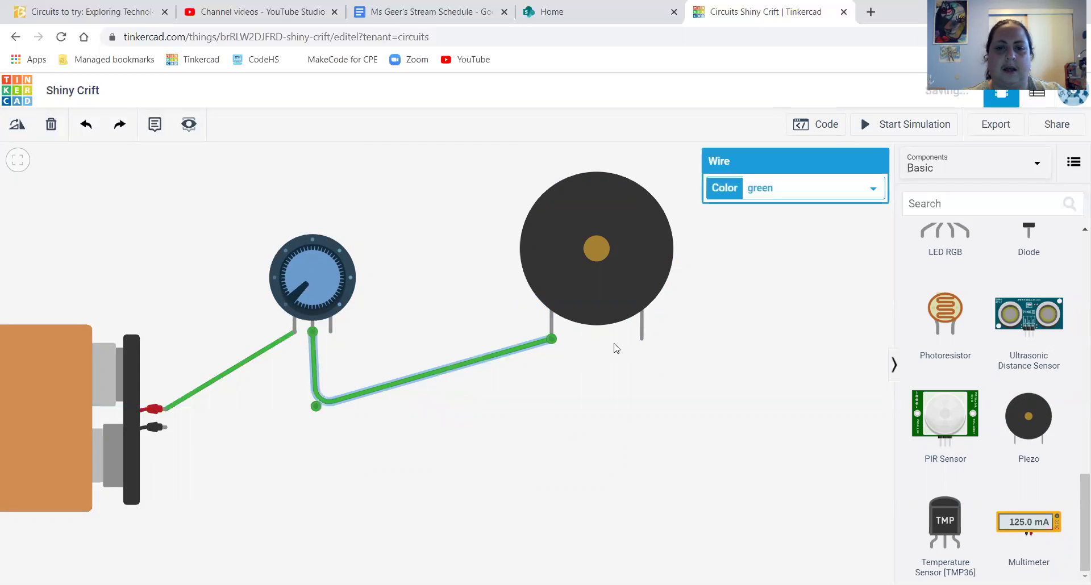
pyautogui.click(642, 338)
pyautogui.click(636, 441)
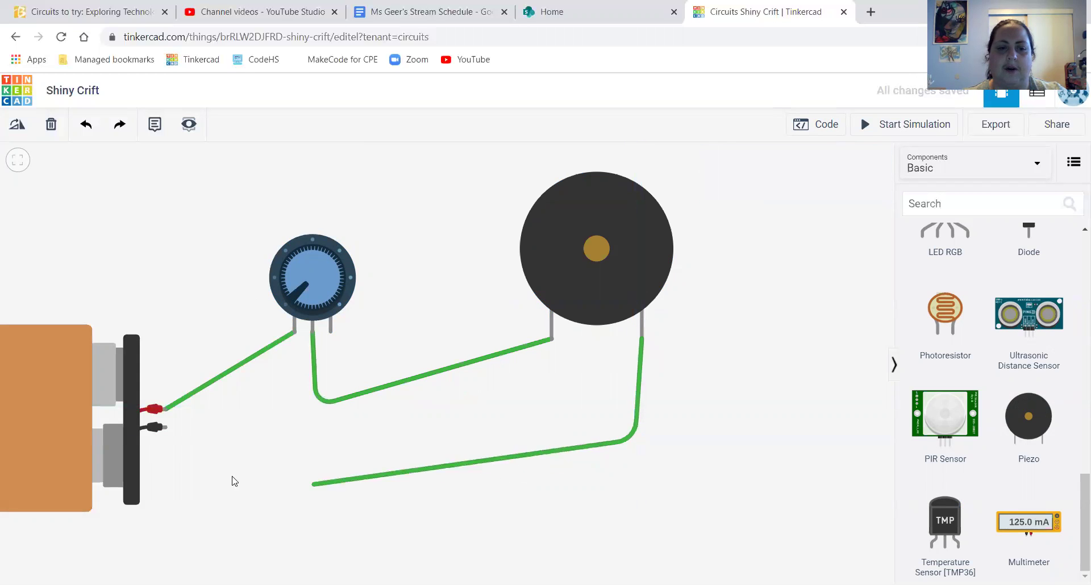
pyautogui.click(165, 427)
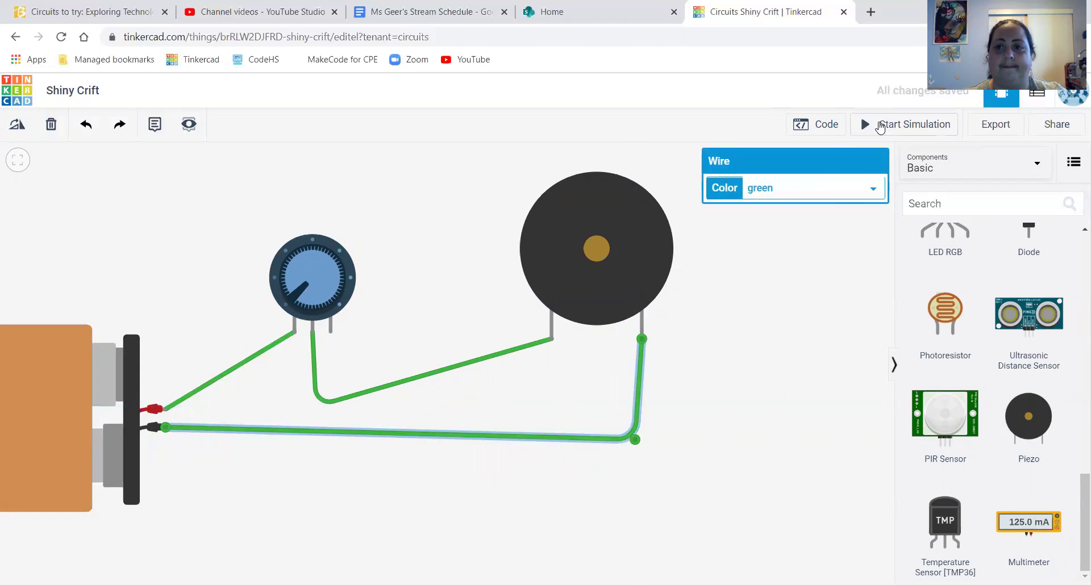
# Simulate the piezo circuit while turning the potentiometer knob, and stop the simulation
pyautogui.click(880, 128)
pyautogui.moveTo(313, 299)
pyautogui.mouseDown()
pyautogui.moveTo(297, 291)
pyautogui.moveTo(306, 261)
pyautogui.moveTo(292, 278)
pyautogui.moveTo(299, 295)
pyautogui.mouseUp()
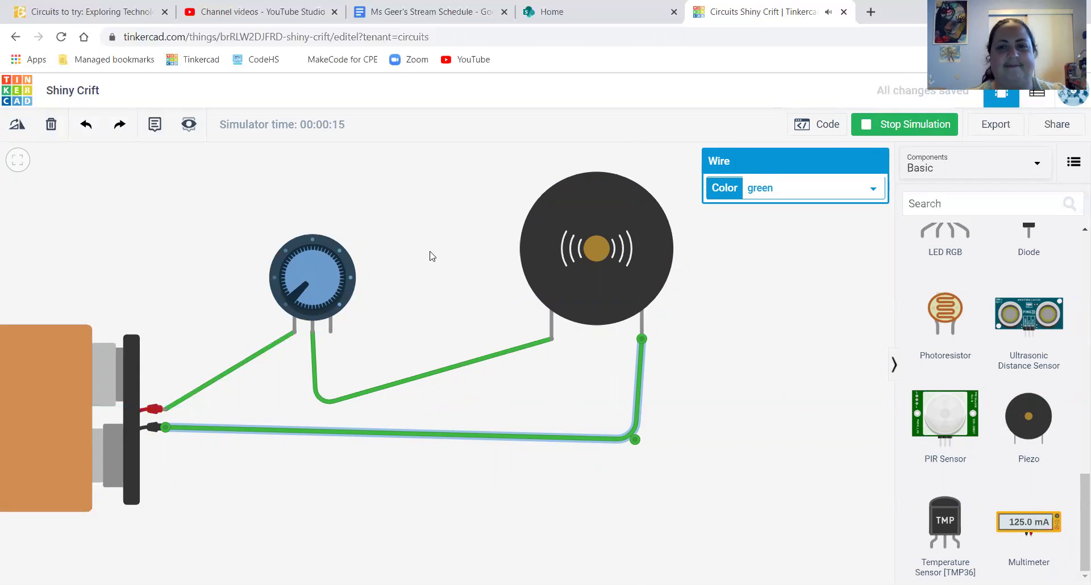
pyautogui.click(904, 124)
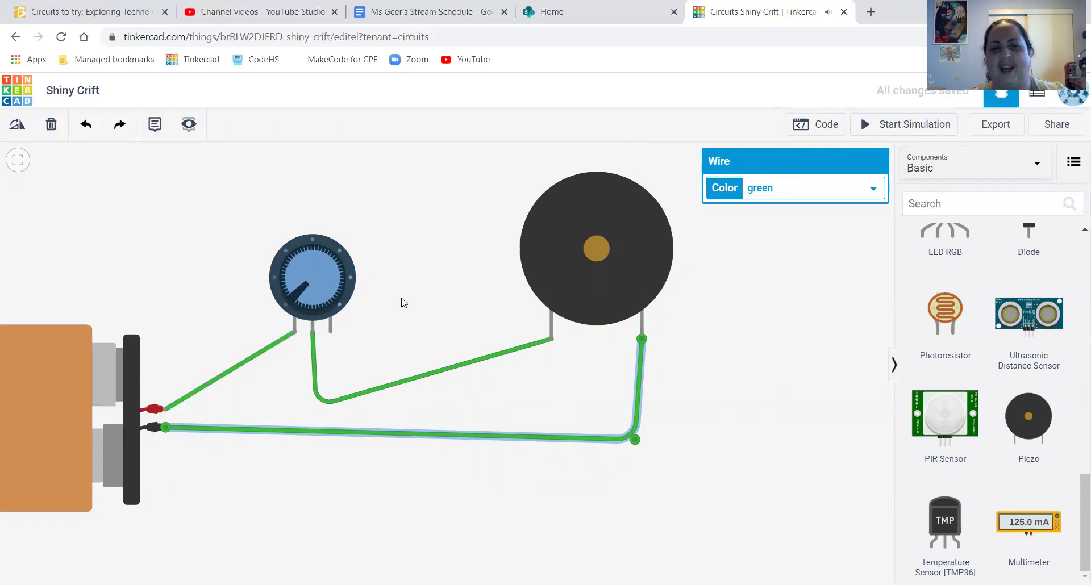
# Replace the potentiometer and its attached wires with a photoresistor placed between the battery and the piezo
pyautogui.click(332, 291)
pyautogui.press('Delete')
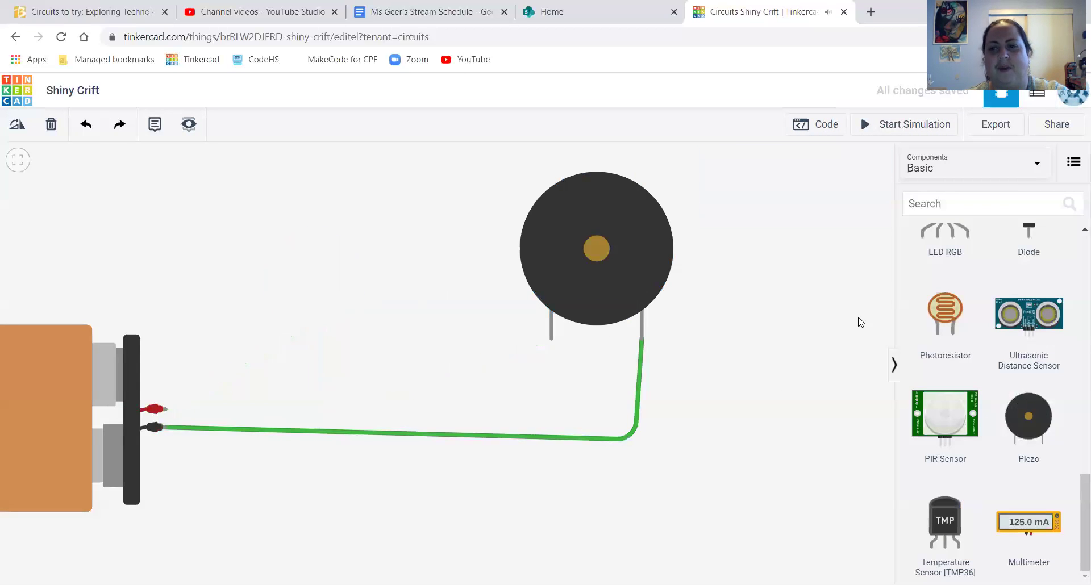
pyautogui.moveTo(942, 310); pyautogui.dragTo(321, 281)
# Wire the battery's positive lead to one photoresistor pin, and the photoresistor's other pin to the piezo's positive pin
pyautogui.click(165, 409)
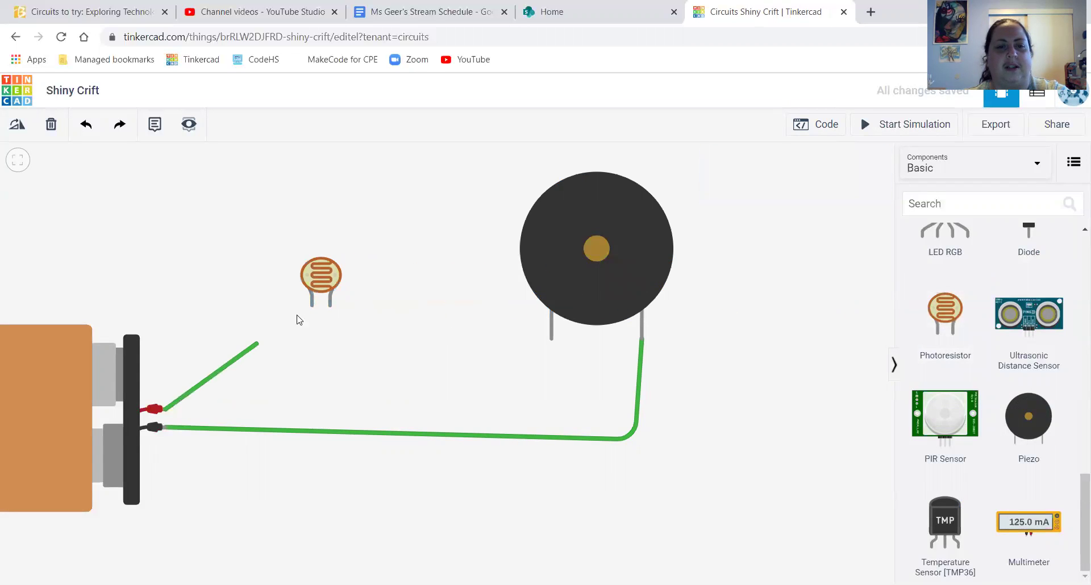
pyautogui.click(312, 306)
pyautogui.click(331, 307)
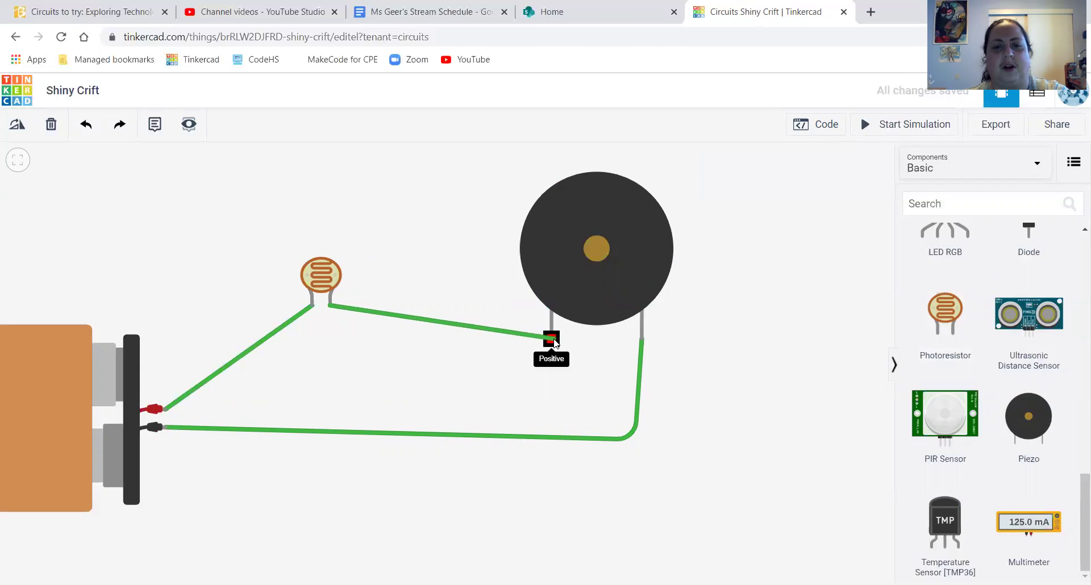
pyautogui.click(551, 339)
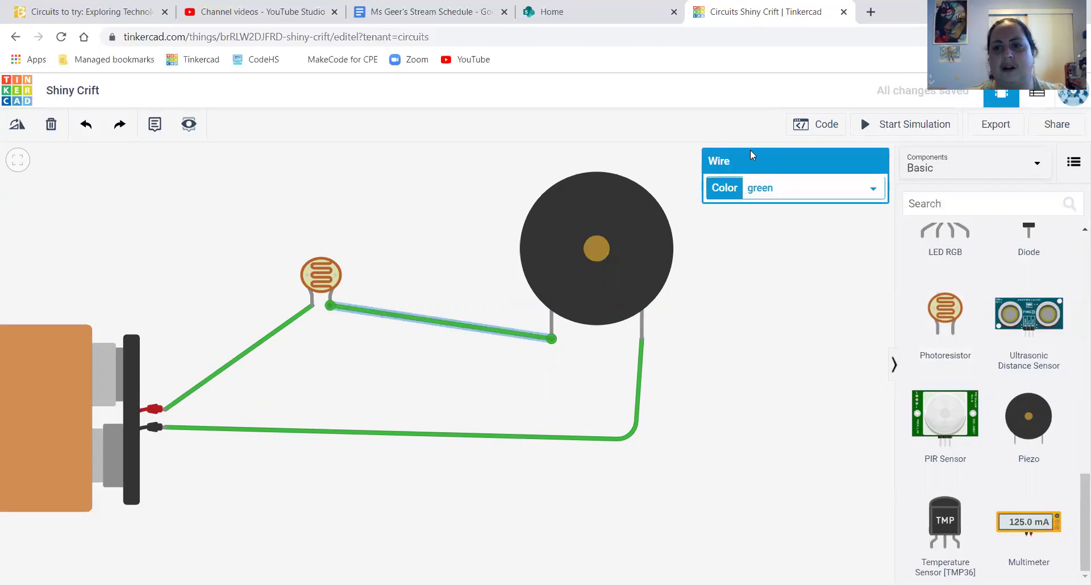
# Simulate the circuit while varying the photoresistor's light level down to its darkest setting, and stop the simulation
pyautogui.click(882, 128)
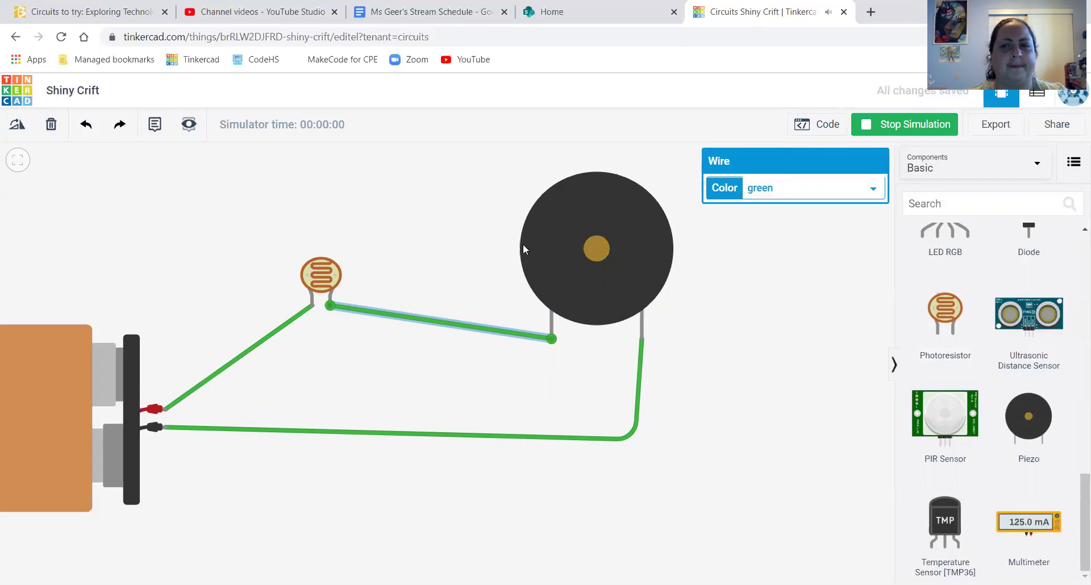
pyautogui.click(326, 275)
pyautogui.moveTo(279, 237)
pyautogui.mouseDown()
pyautogui.moveTo(368, 239)
pyautogui.moveTo(242, 237)
pyautogui.moveTo(366, 238)
pyautogui.moveTo(267, 239)
pyautogui.mouseUp()
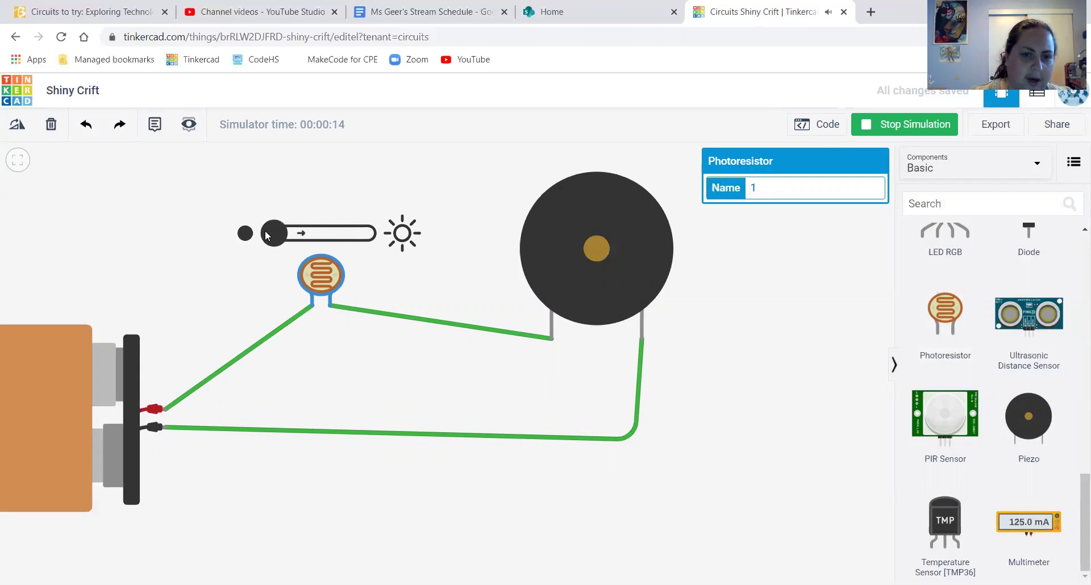
pyautogui.moveTo(274, 237)
pyautogui.mouseDown()
pyautogui.moveTo(368, 238)
pyautogui.moveTo(274, 238)
pyautogui.mouseUp()
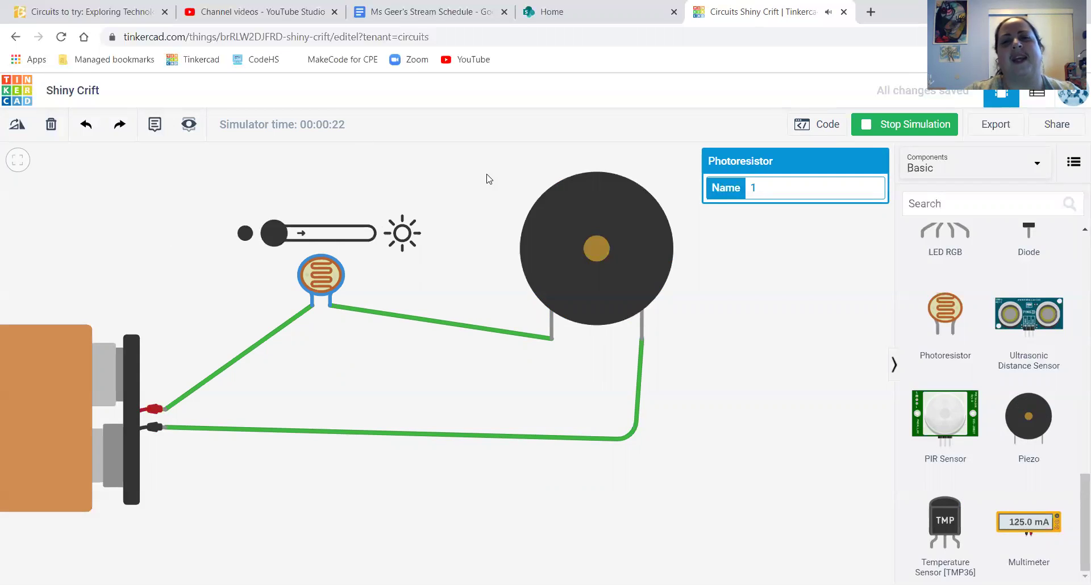
pyautogui.moveTo(487, 179); pyautogui.dragTo(484, 181)
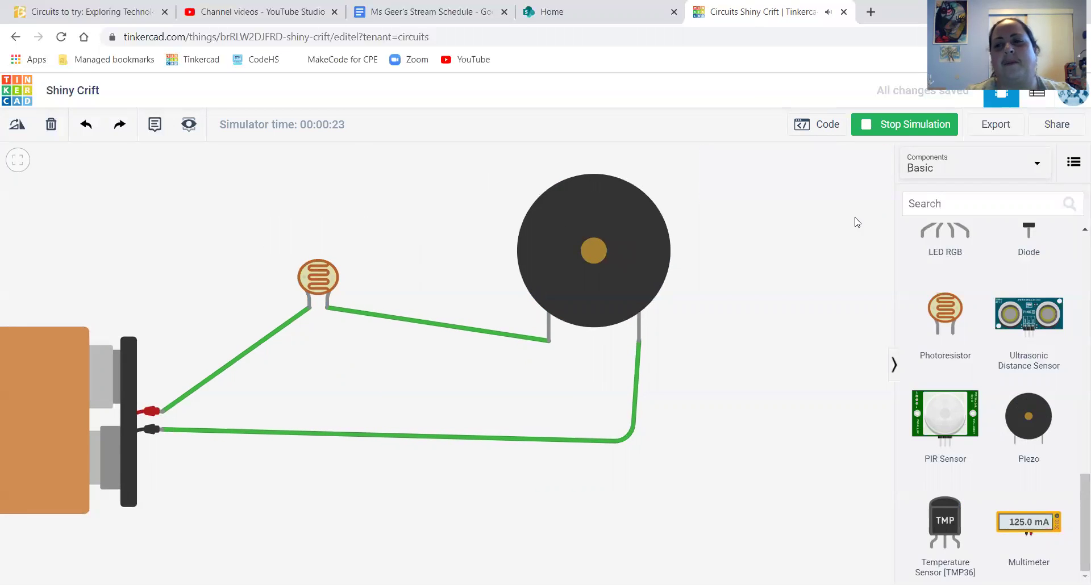
pyautogui.click(897, 131)
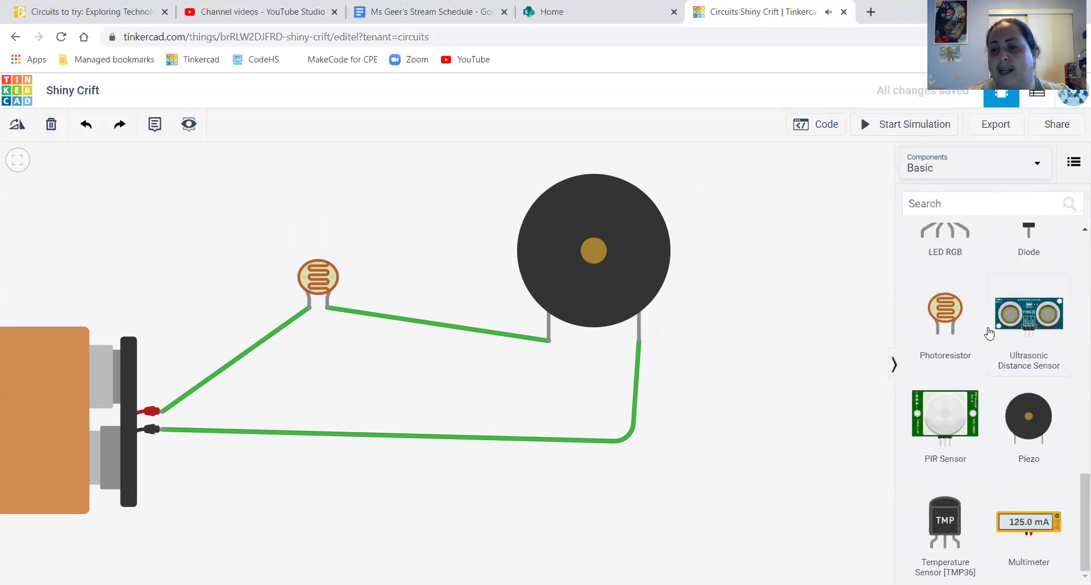
# Show all components and place a 7 Segment Display between the photoresistor and the piezo
pyautogui.click(966, 165)
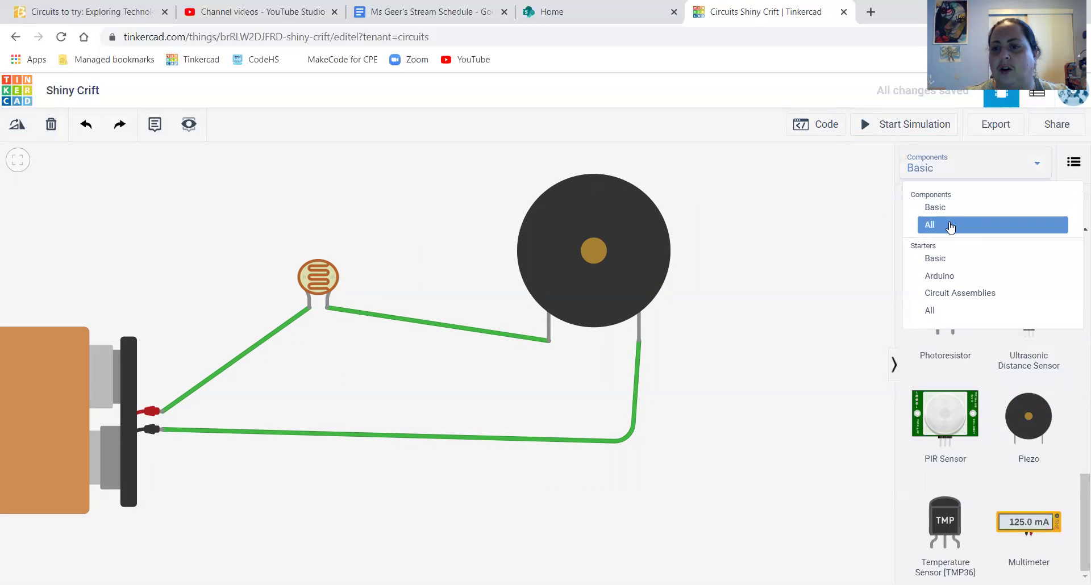
pyautogui.click(955, 225)
pyautogui.scroll(-3, 980, 320)
pyautogui.scroll(-7, 980, 321)
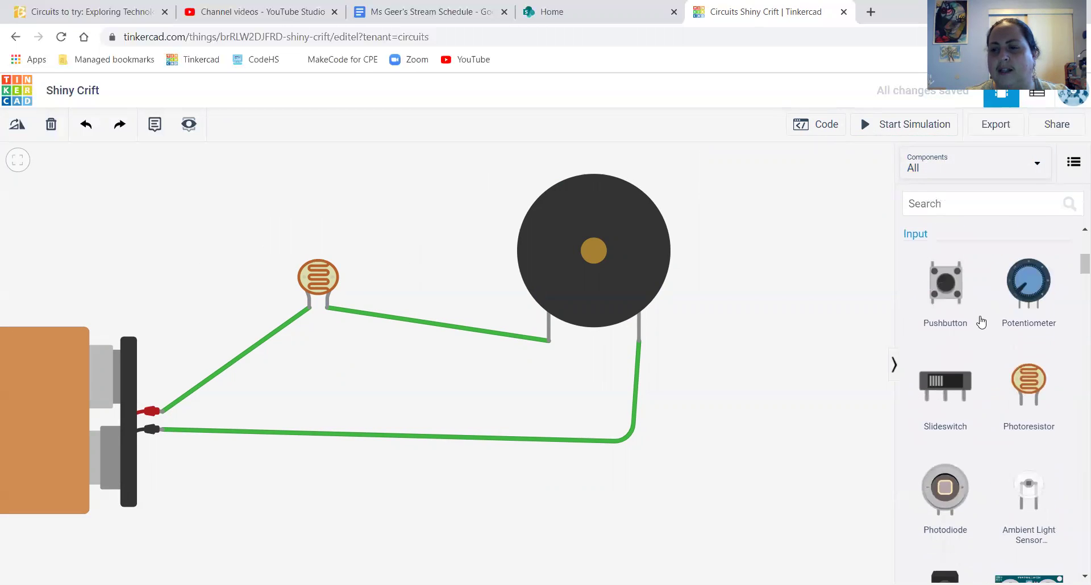
pyautogui.scroll(1, 982, 322)
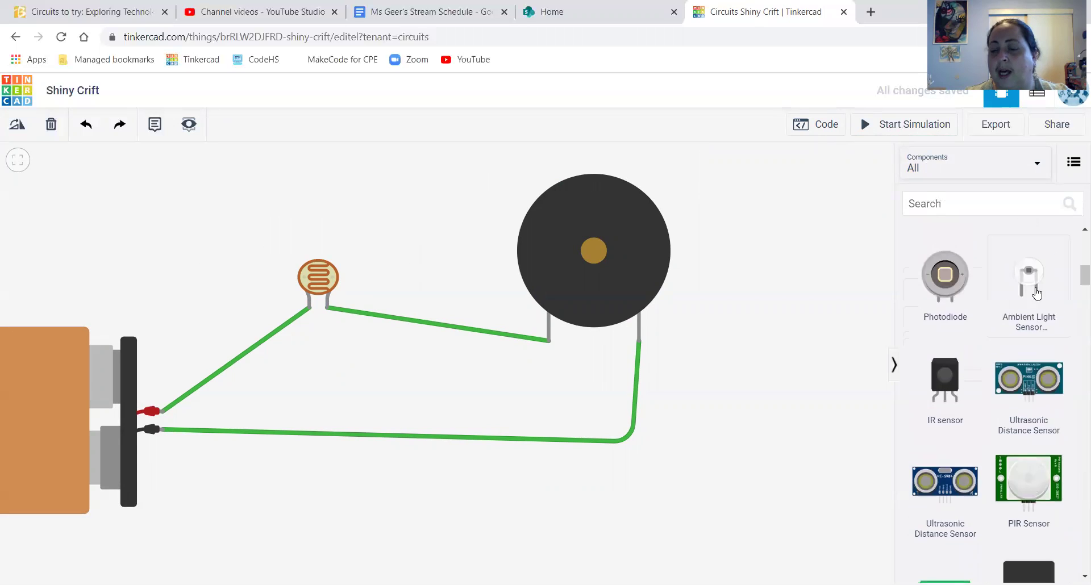
pyautogui.scroll(-3, 962, 292)
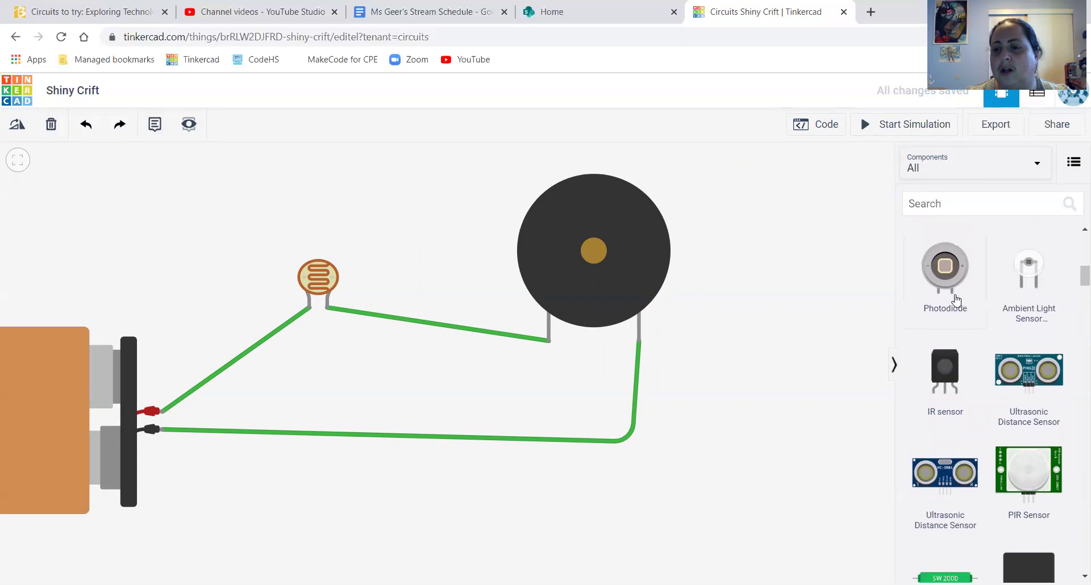
pyautogui.scroll(-2, 959, 297)
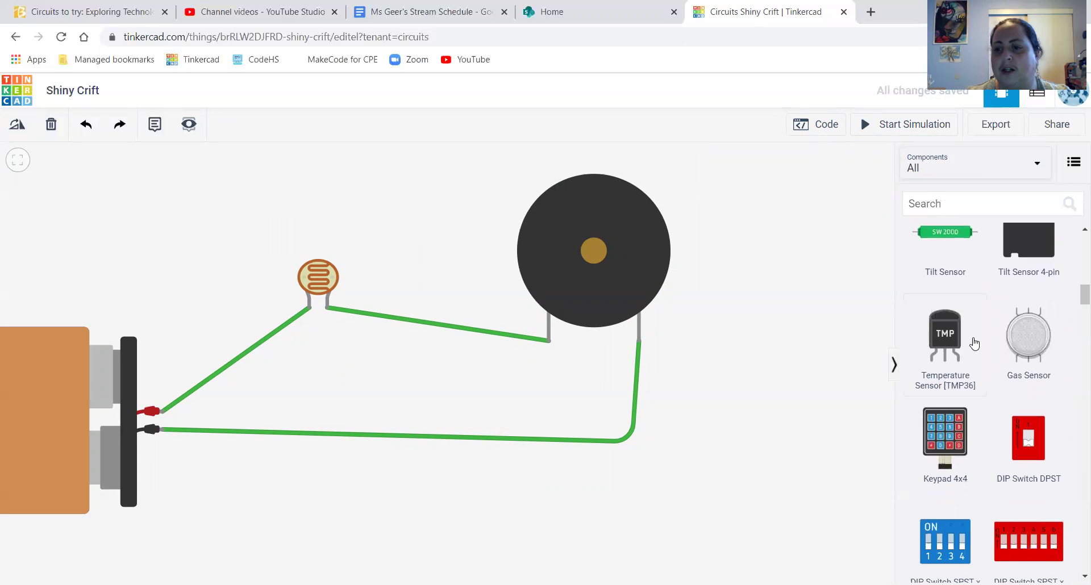
pyautogui.scroll(-1, 998, 307)
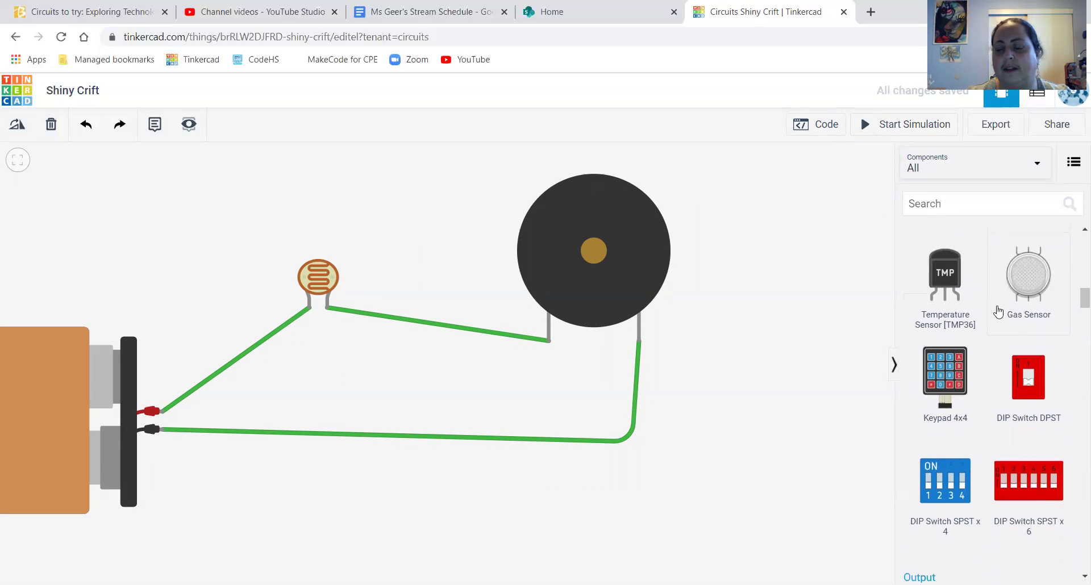
pyautogui.scroll(-5, 957, 334)
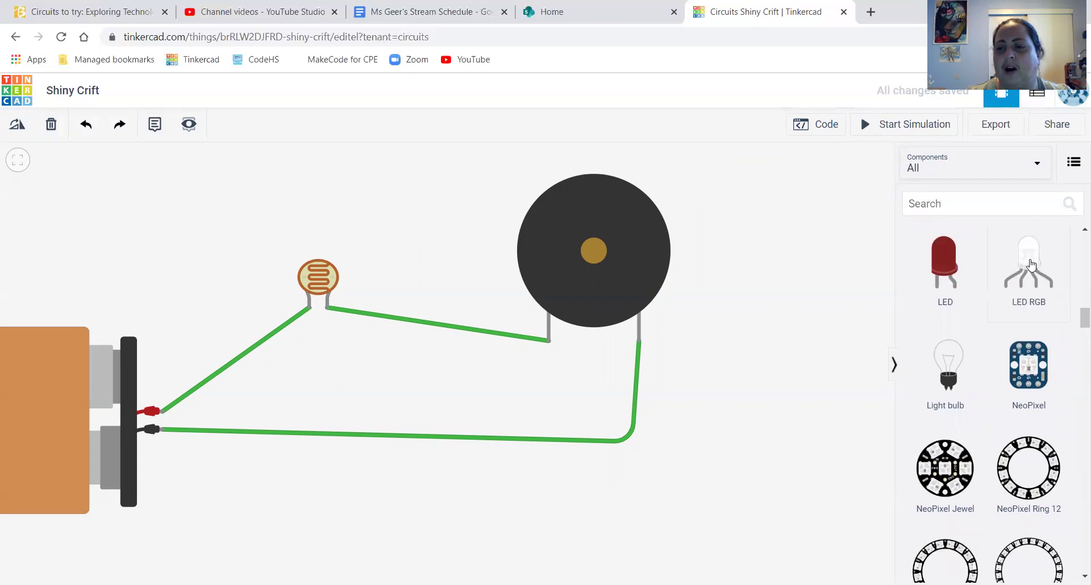
pyautogui.scroll(-13, 921, 370)
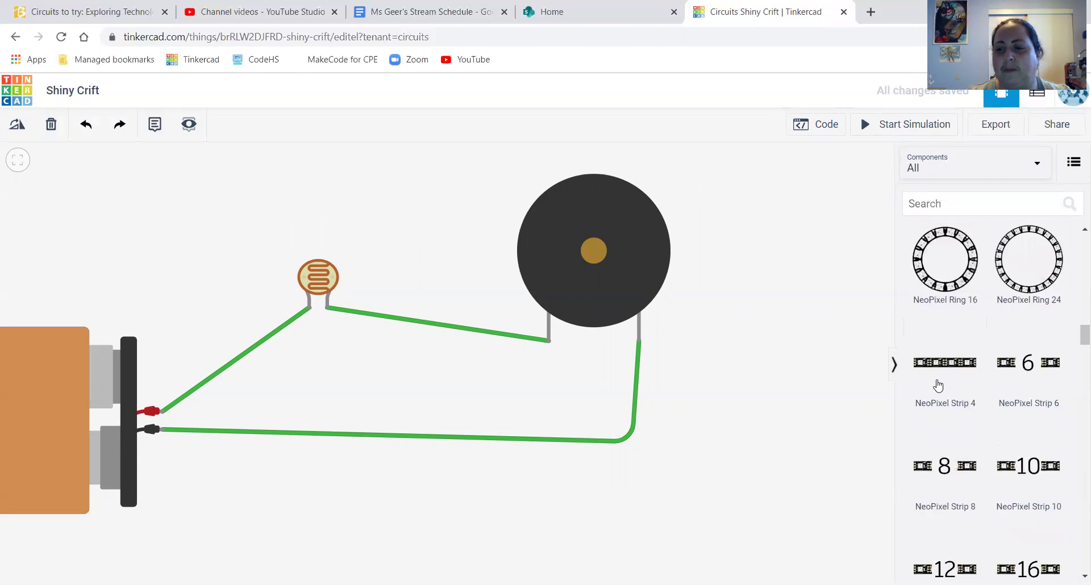
pyautogui.scroll(-4, 992, 390)
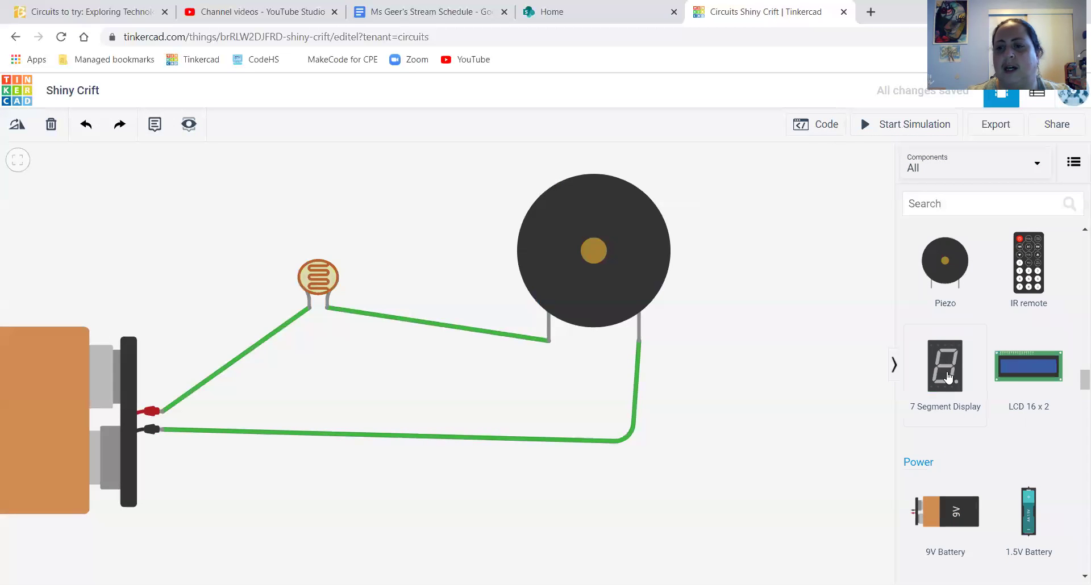
pyautogui.moveTo(947, 389); pyautogui.dragTo(430, 322)
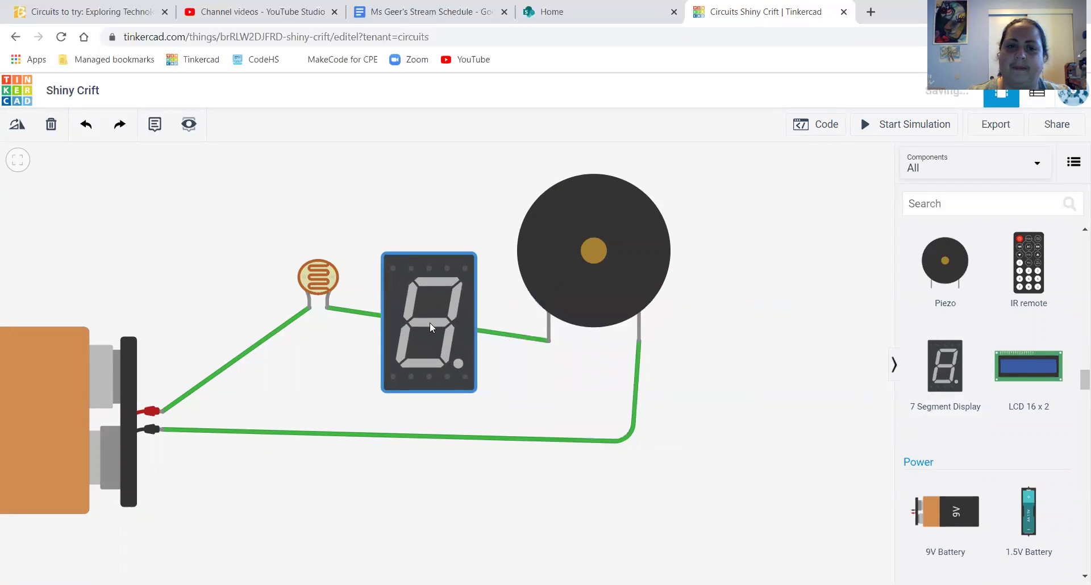
# Delete the photoresistor, the piezo and their wires, keeping only the battery and the 7 Segment Display
pyautogui.click(353, 313)
pyautogui.press('Delete')
pyautogui.click(319, 280)
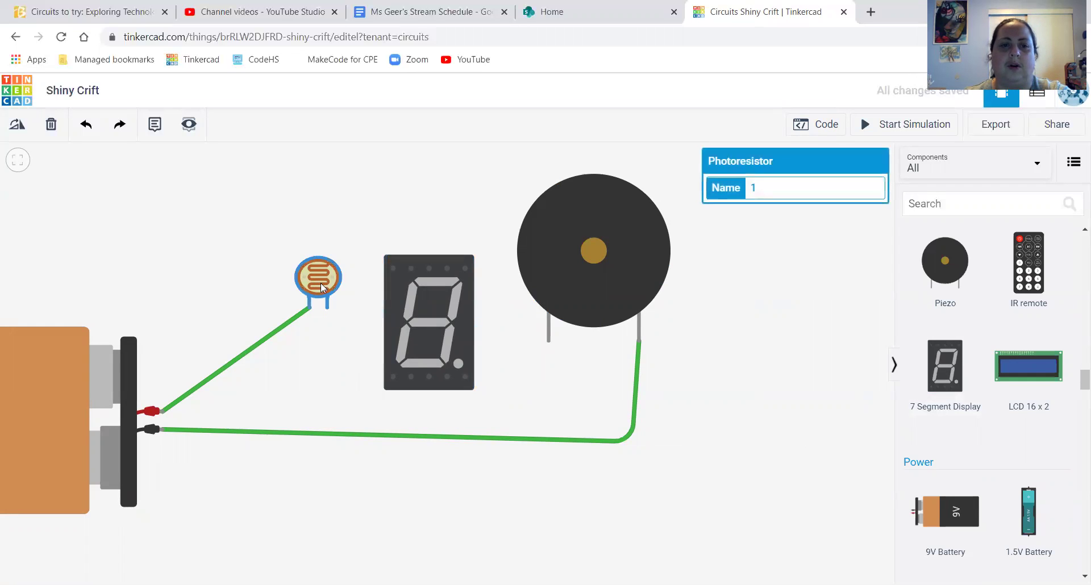
pyautogui.press('Delete')
pyautogui.click(617, 235)
pyautogui.press('Delete')
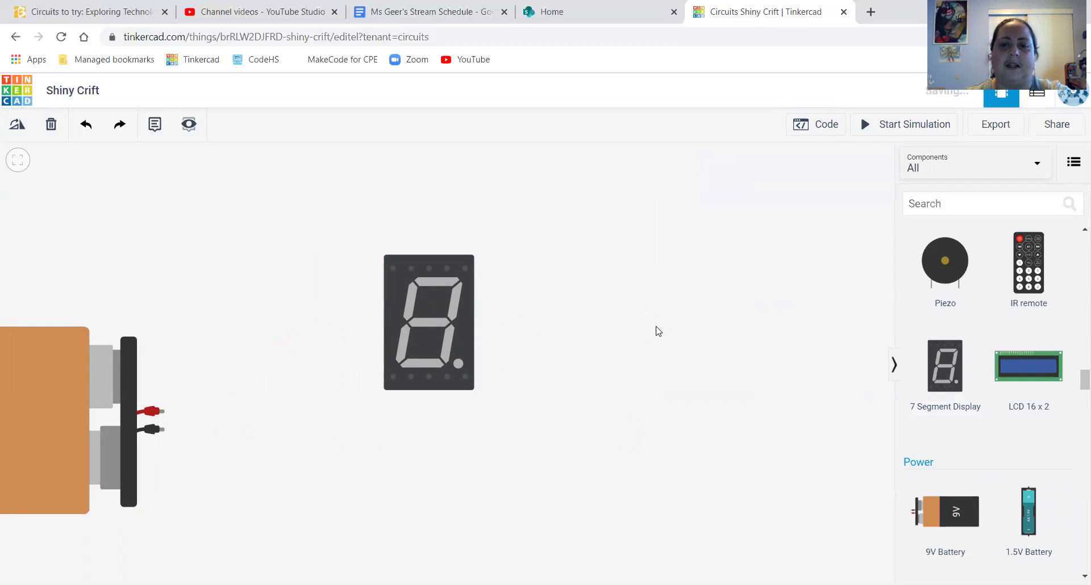
# Wire the battery's positive lead to the first pin in the upper row of the 7 Segment Display
pyautogui.scroll(5, 431, 308)
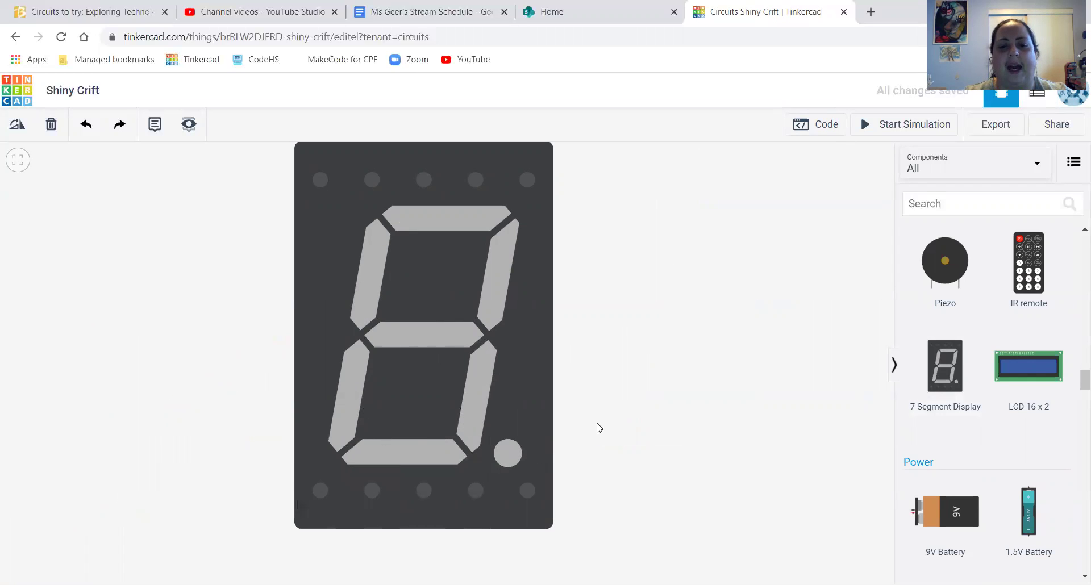
pyautogui.scroll(1, 502, 325)
pyautogui.scroll(-4, 502, 325)
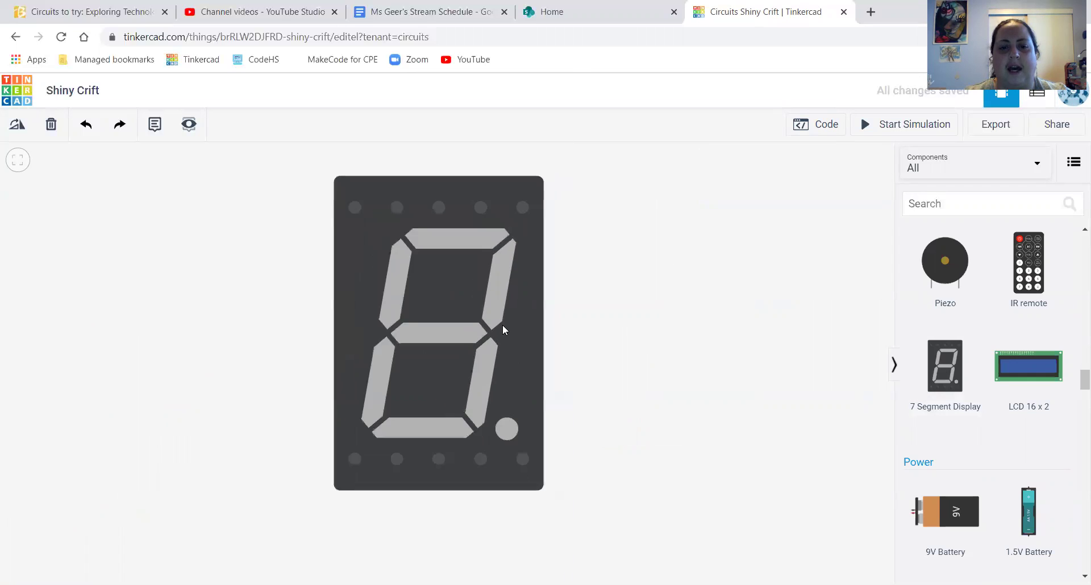
pyautogui.click(100, 452)
pyautogui.click(415, 256)
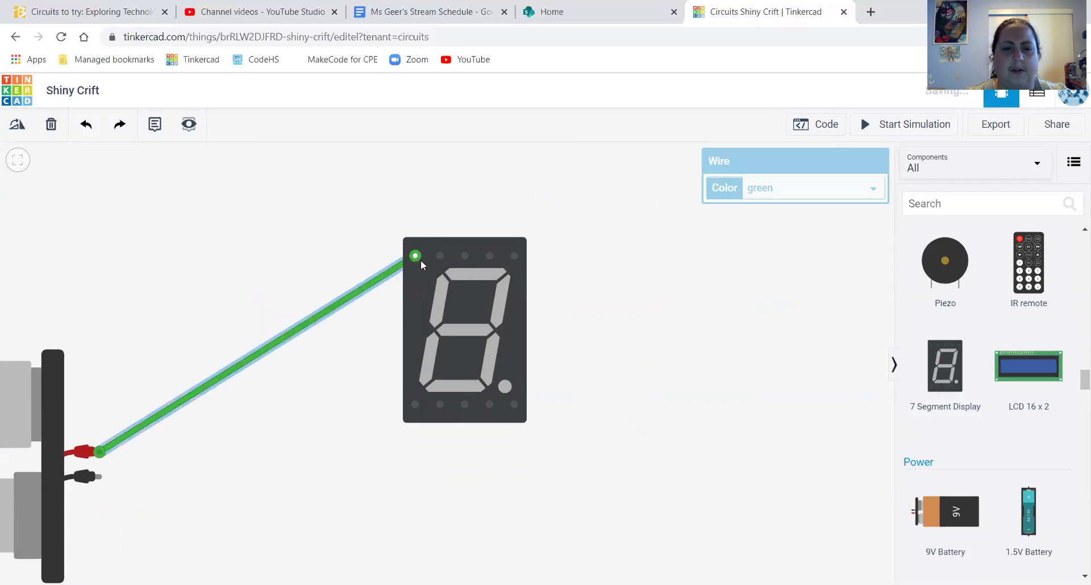
# Wire the third pin in the 7 Segment Display's upper row to the battery's negative lead, then simulate briefly
pyautogui.click(464, 256)
pyautogui.click(469, 204)
pyautogui.click(611, 223)
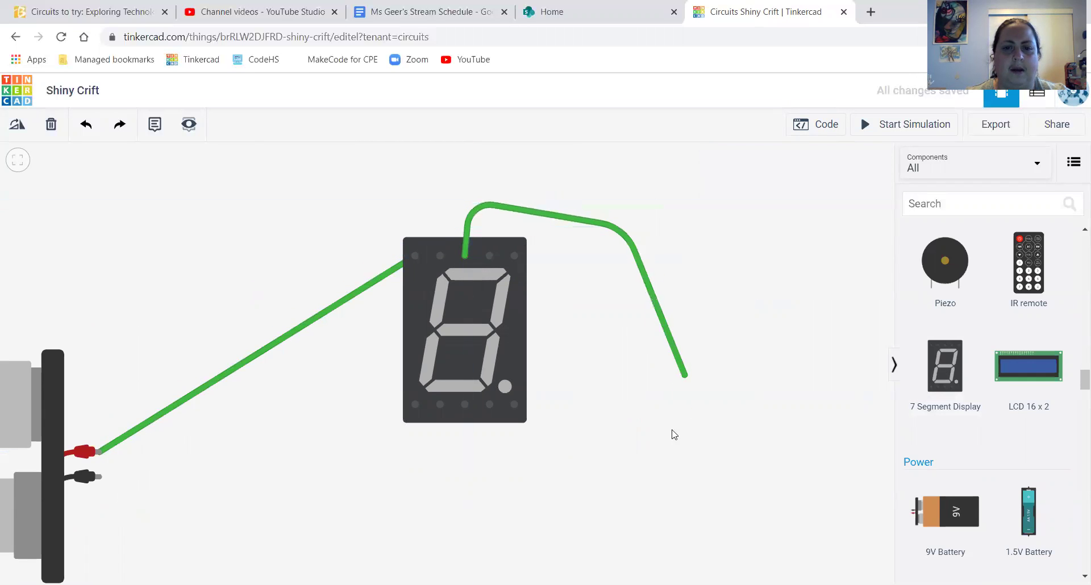
pyautogui.click(661, 450)
pyautogui.click(539, 517)
pyautogui.click(100, 476)
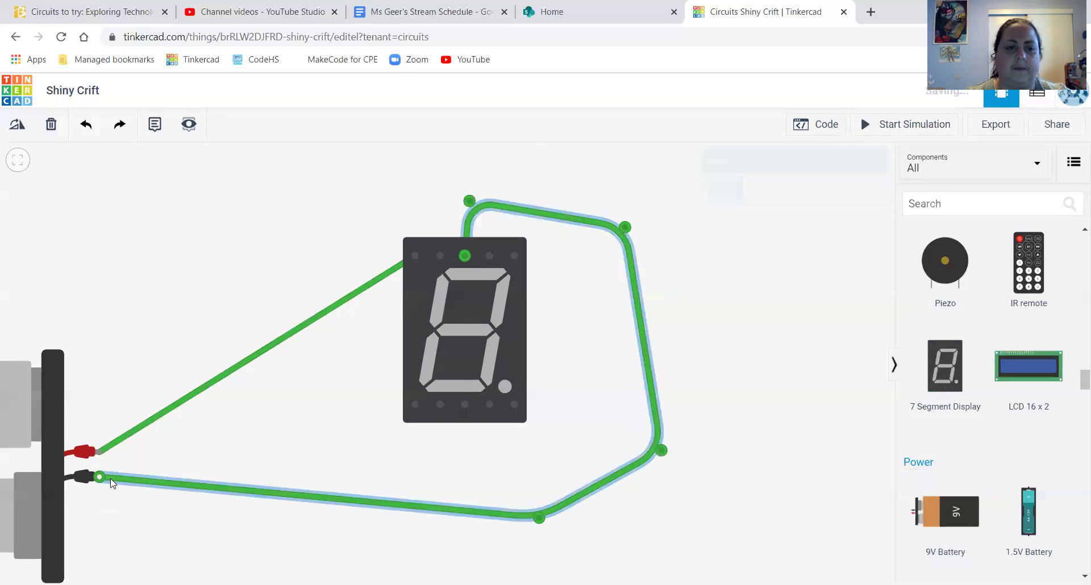
pyautogui.click(911, 132)
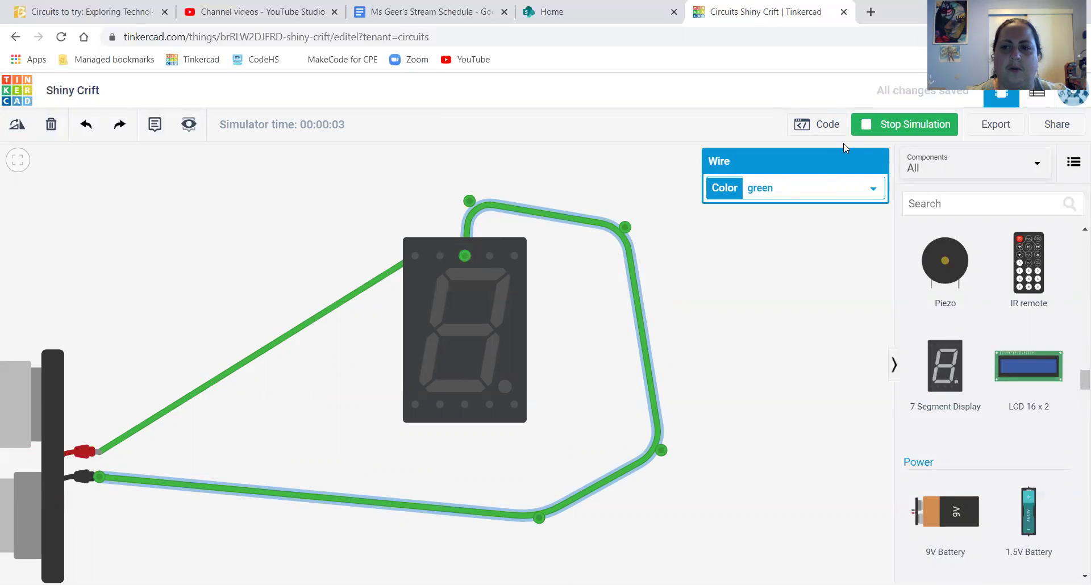
pyautogui.click(856, 133)
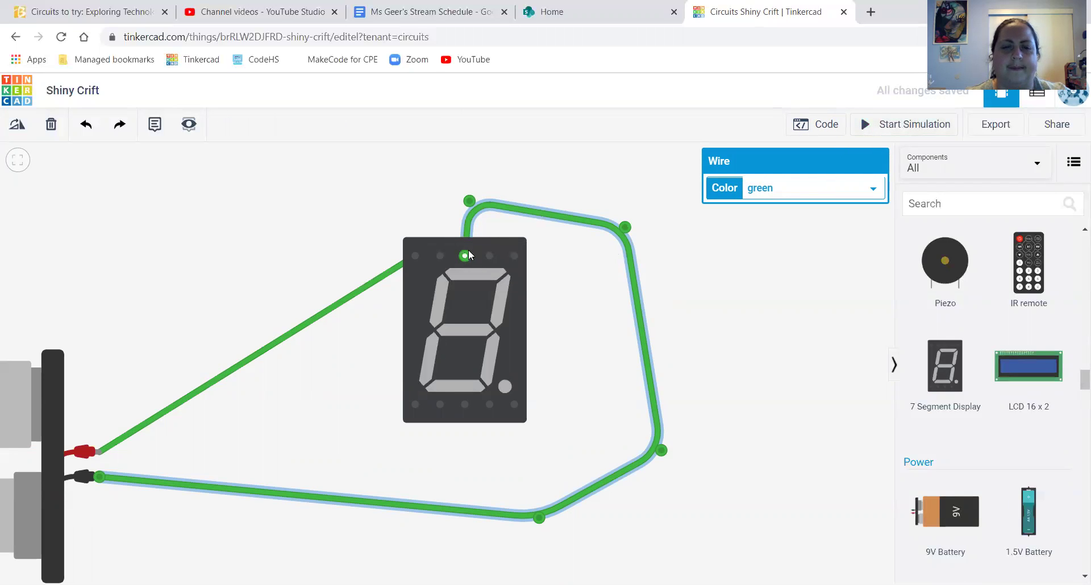
# Delete both wires between the battery and the 7 Segment Display
pyautogui.click(359, 288)
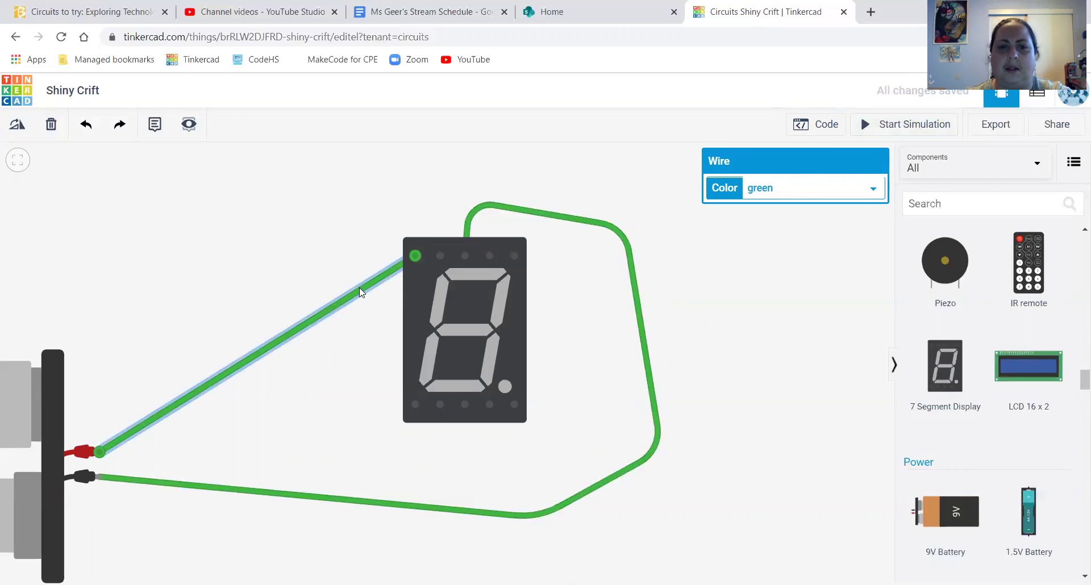
pyautogui.press('Delete')
pyautogui.click(466, 222)
pyautogui.press('Delete')
# Wire the battery's positive lead to the display's upper Common pin and its negative lead to pin E
pyautogui.click(98, 450)
pyautogui.click(335, 199)
pyautogui.click(463, 199)
pyautogui.click(463, 254)
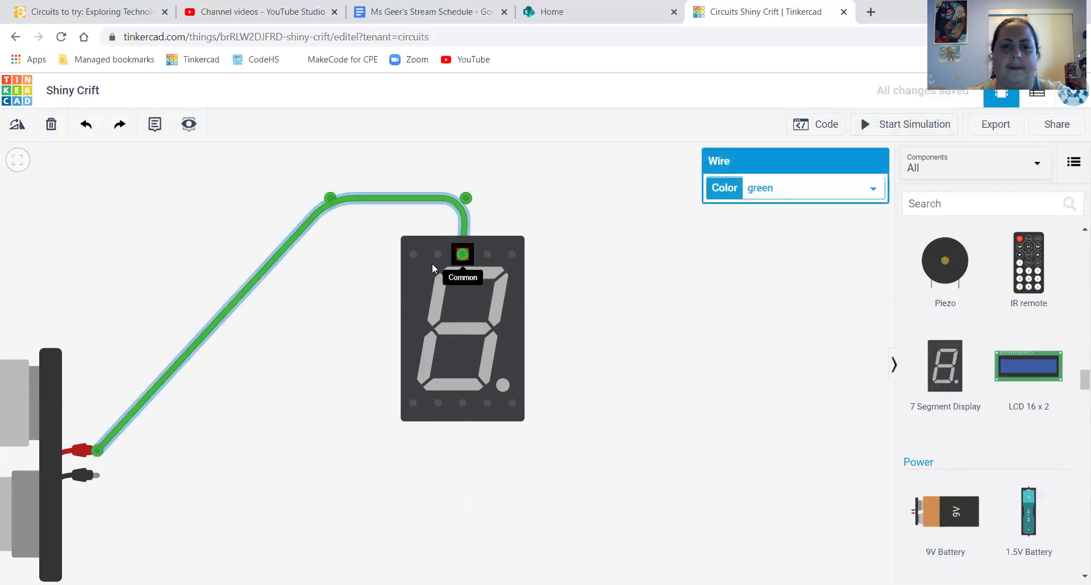
pyautogui.click(419, 404)
pyautogui.click(373, 459)
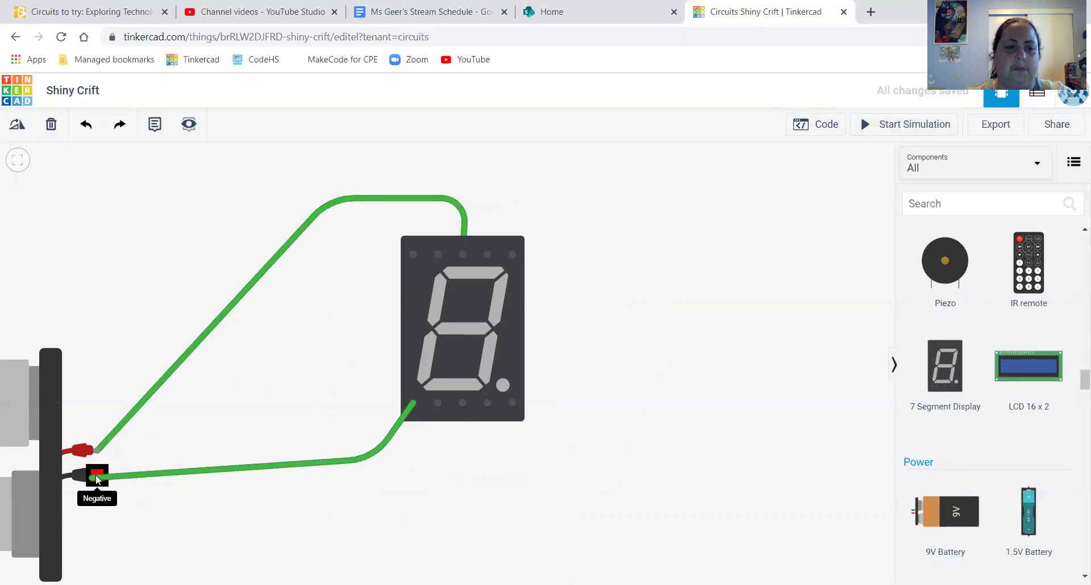
pyautogui.click(98, 475)
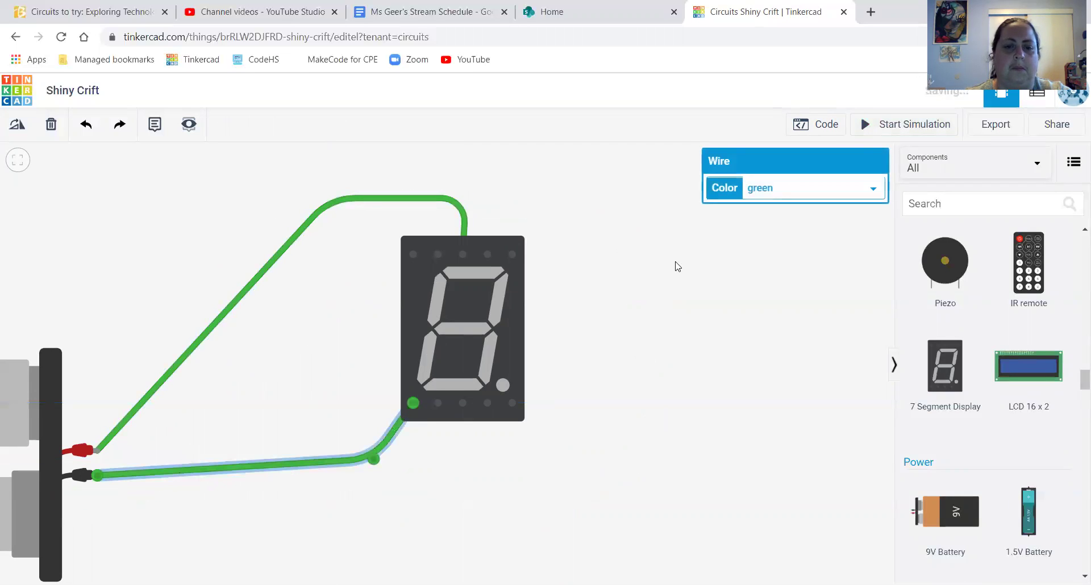
# Simulate the circuit and inspect the current warning on the 7 Segment Display
pyautogui.click(895, 129)
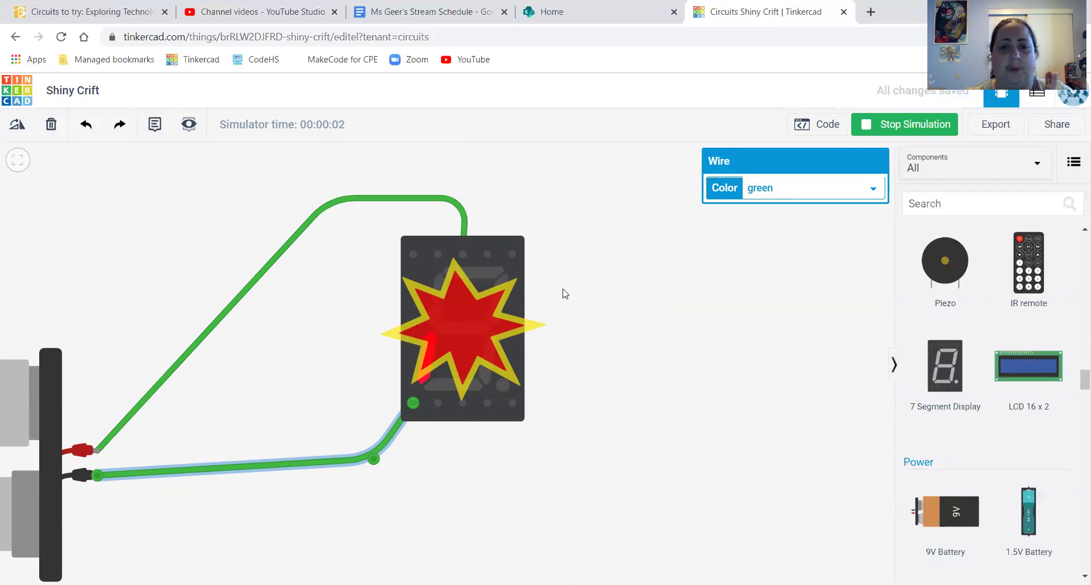
pyautogui.moveTo(447, 366)
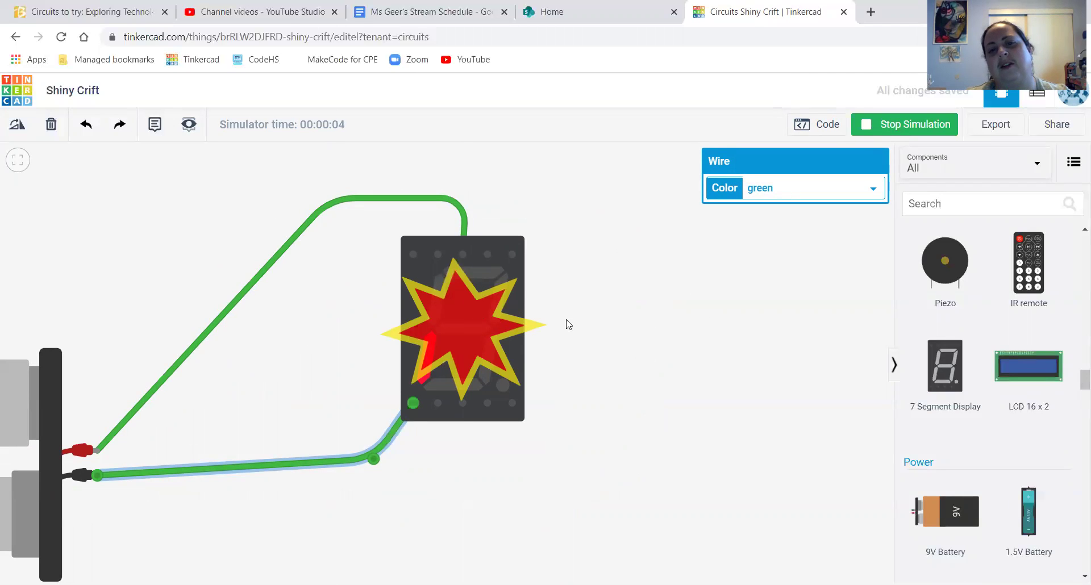
pyautogui.scroll(5, 436, 343)
pyautogui.scroll(-5, 449, 346)
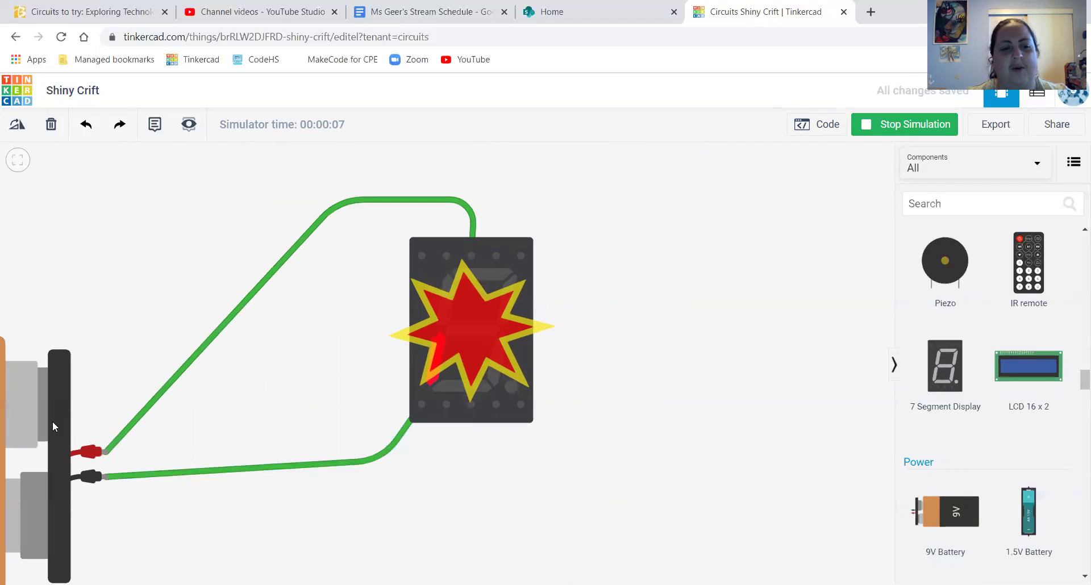
pyautogui.scroll(-3, 64, 441)
pyautogui.scroll(3, 210, 396)
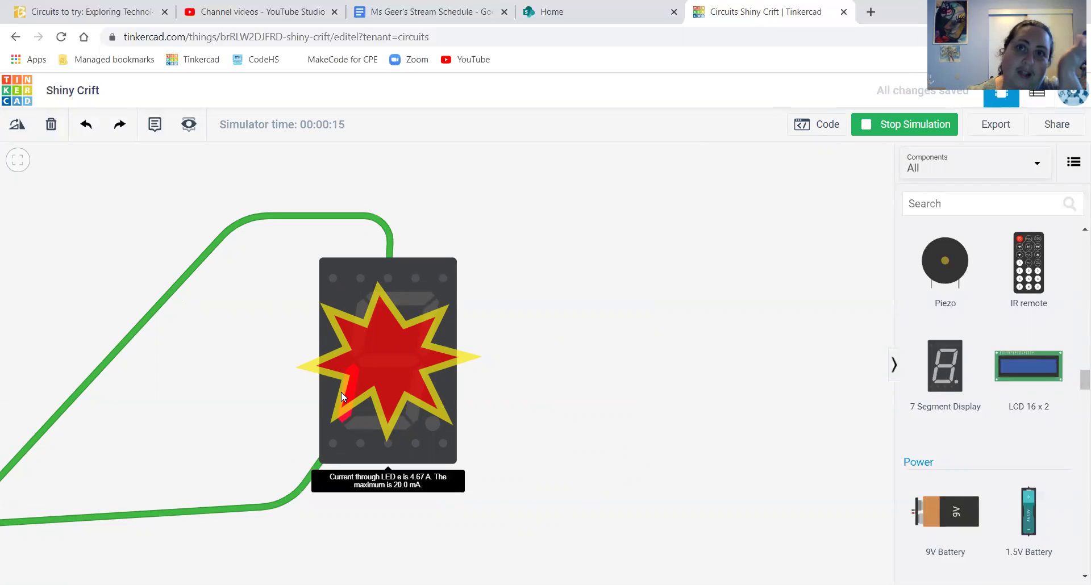
# Stop the simulation and place a resistor between the battery and the 7 Segment Display
pyautogui.scroll(5, 987, 277)
pyautogui.scroll(10, 987, 278)
pyautogui.moveTo(940, 298); pyautogui.dragTo(232, 352)
# Delete the wire between the battery's positive lead and the display's Common pin
pyautogui.click(193, 281)
pyautogui.scroll(-5, 233, 296)
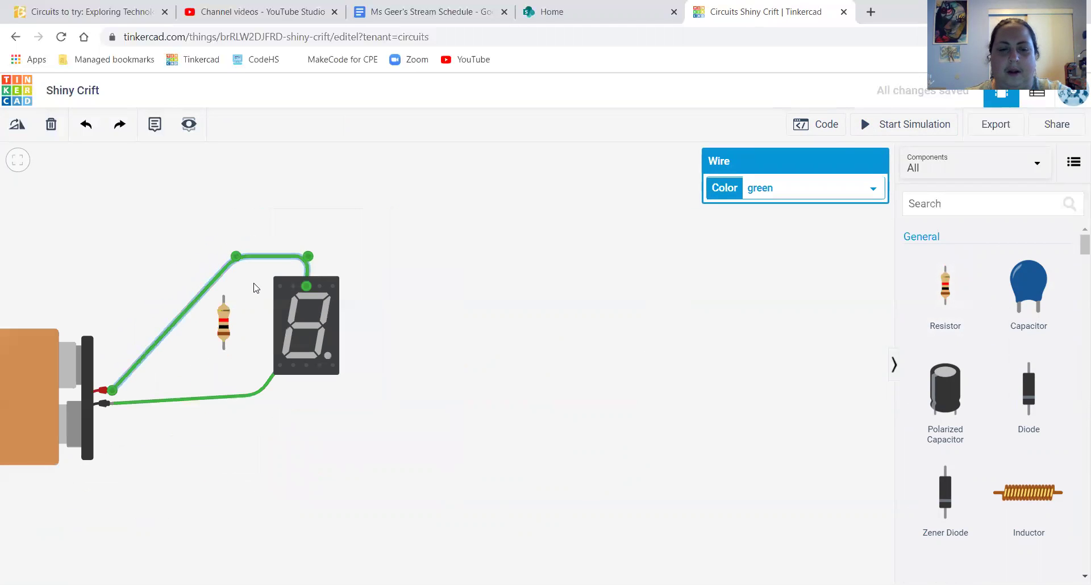
pyautogui.click(272, 382)
pyautogui.click(307, 260)
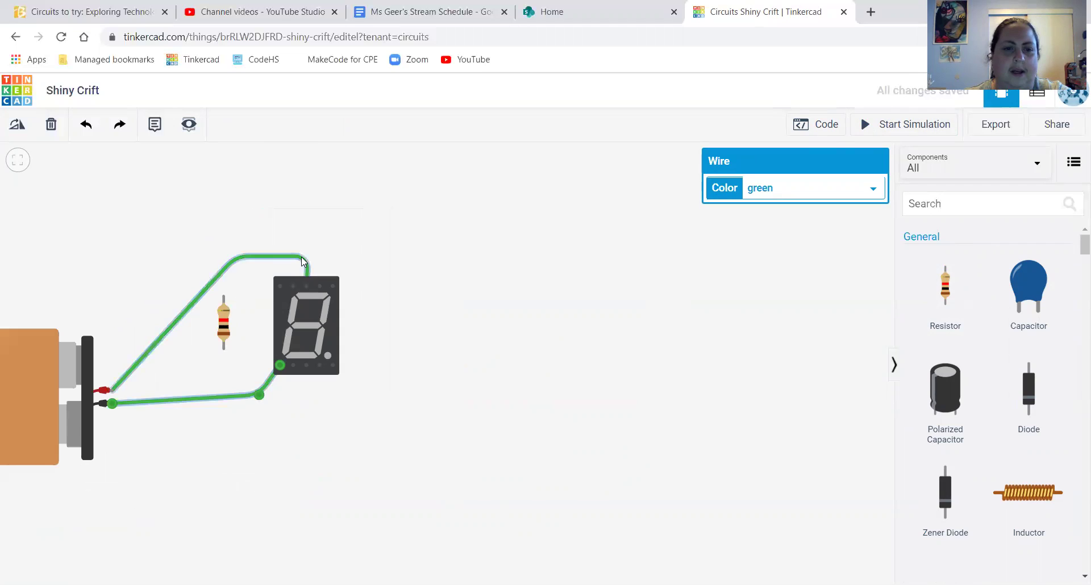
pyautogui.press('Delete')
# Move the resistor closer to the battery and wire it between the positive lead and the display's upper Common pin
pyautogui.click(221, 325)
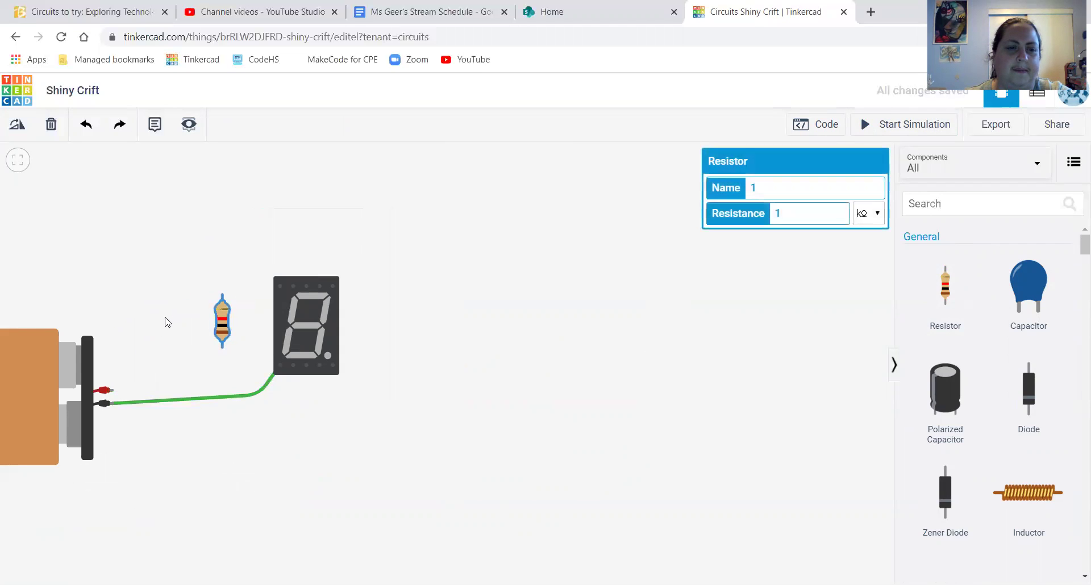
pyautogui.moveTo(224, 324); pyautogui.dragTo(178, 310)
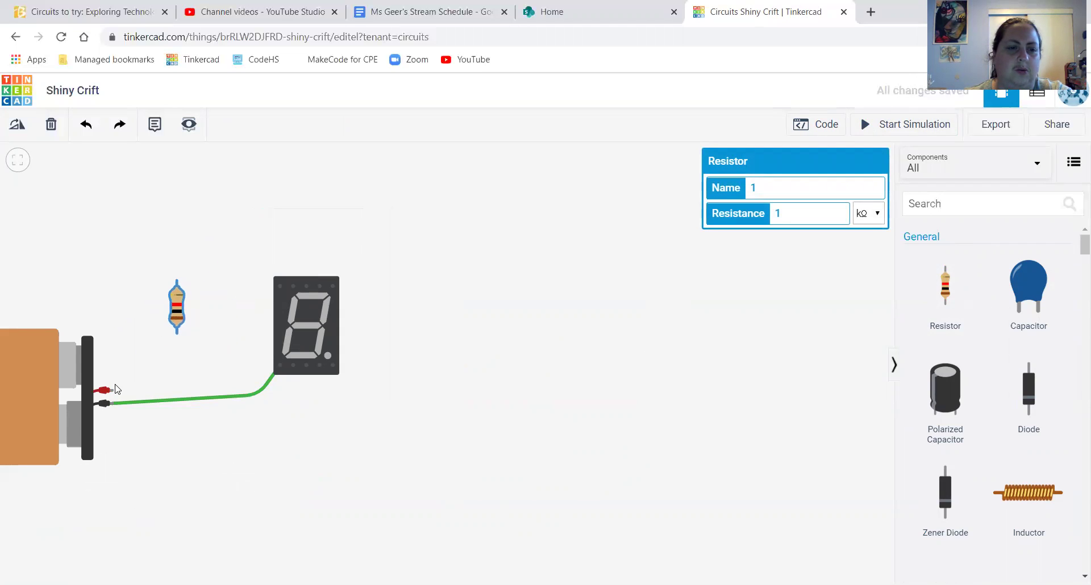
pyautogui.click(113, 391)
pyautogui.click(177, 333)
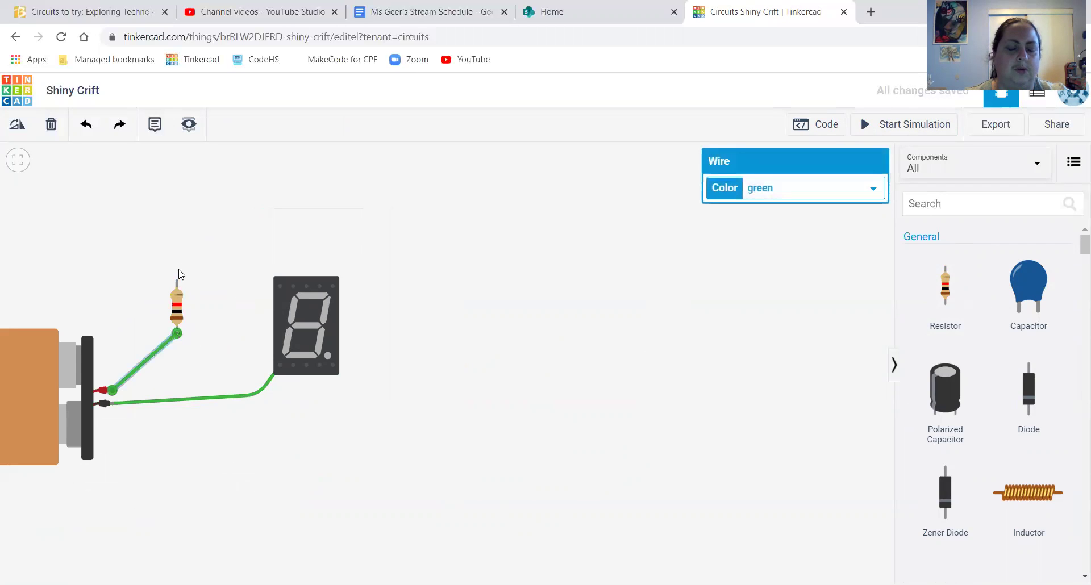
pyautogui.click(177, 280)
pyautogui.click(268, 244)
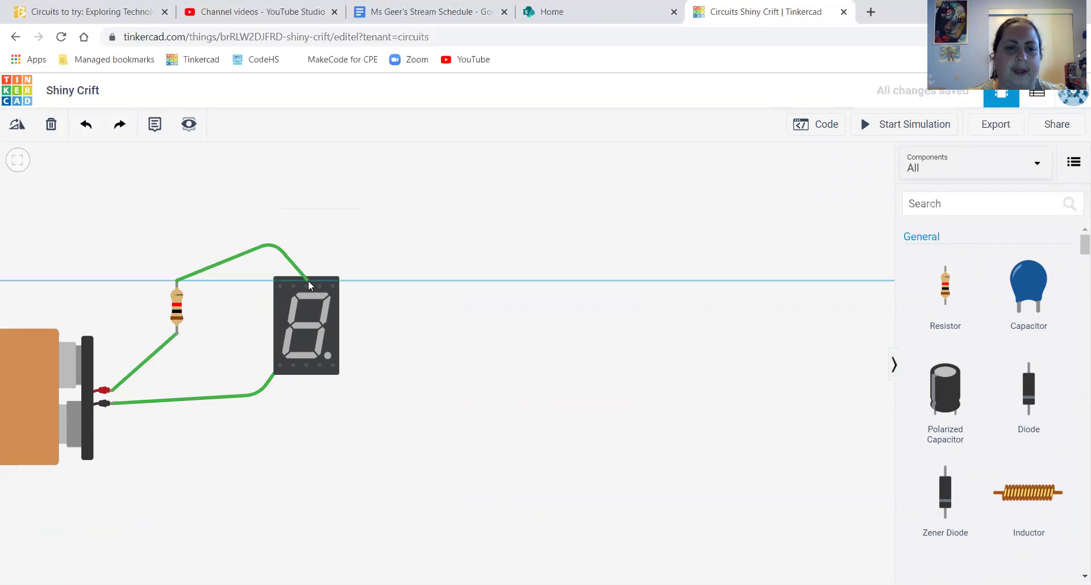
pyautogui.click(306, 286)
# Simulate the circuit with the resistor, examine which display segment lights, and stop the simulation
pyautogui.click(420, 285)
pyautogui.click(868, 128)
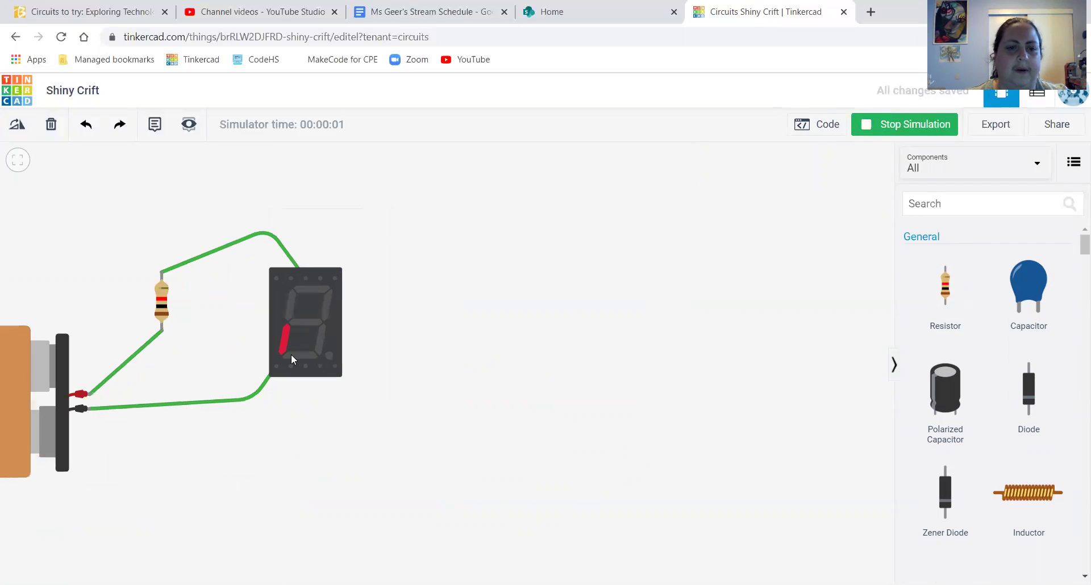
pyautogui.scroll(1, 378, 426)
pyautogui.moveTo(378, 427); pyautogui.dragTo(443, 433)
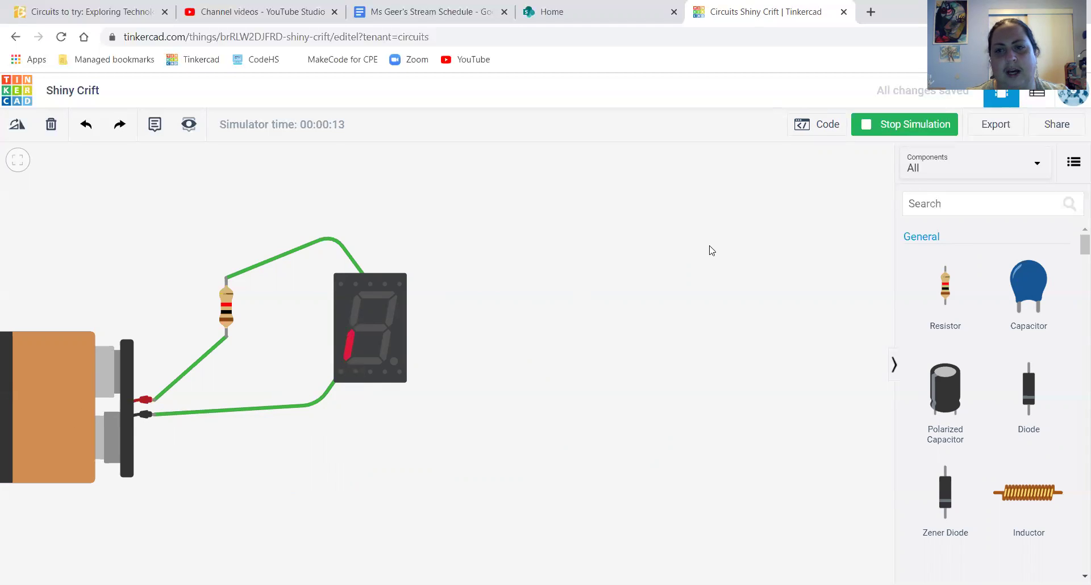
pyautogui.click(863, 132)
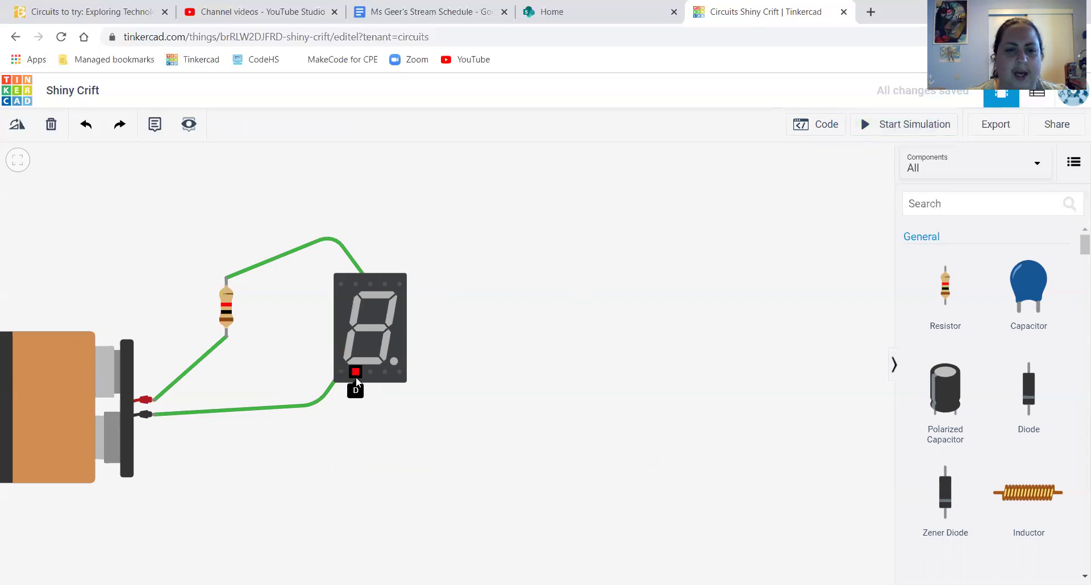
# Wire the first pin in the display's upper row to the battery's negative lead, and test it in a simulation
pyautogui.click(341, 284)
pyautogui.click(276, 369)
pyautogui.click(154, 414)
pyautogui.click(877, 130)
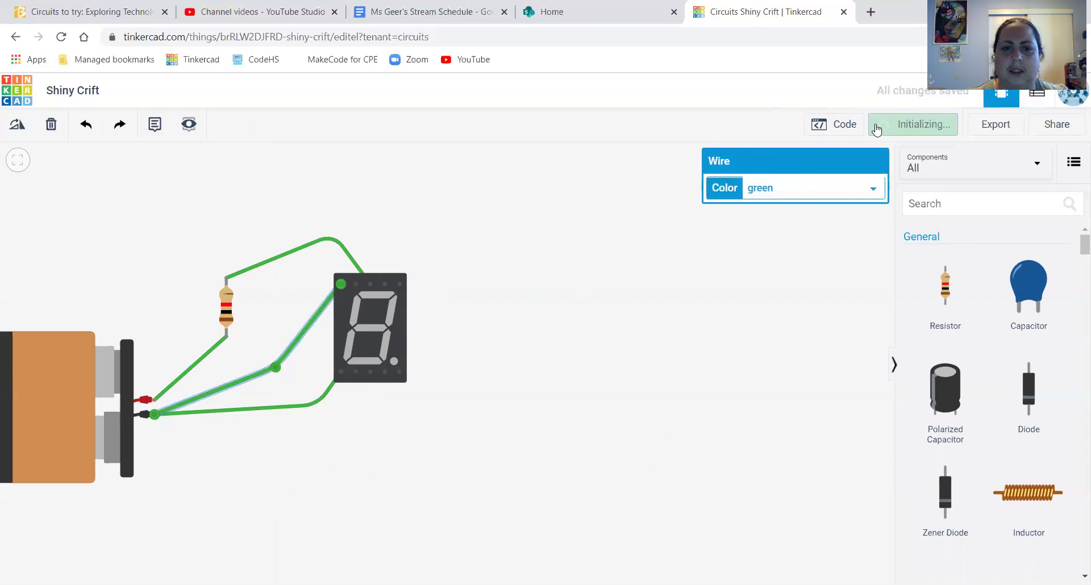
pyautogui.moveTo(490, 322); pyautogui.dragTo(487, 322)
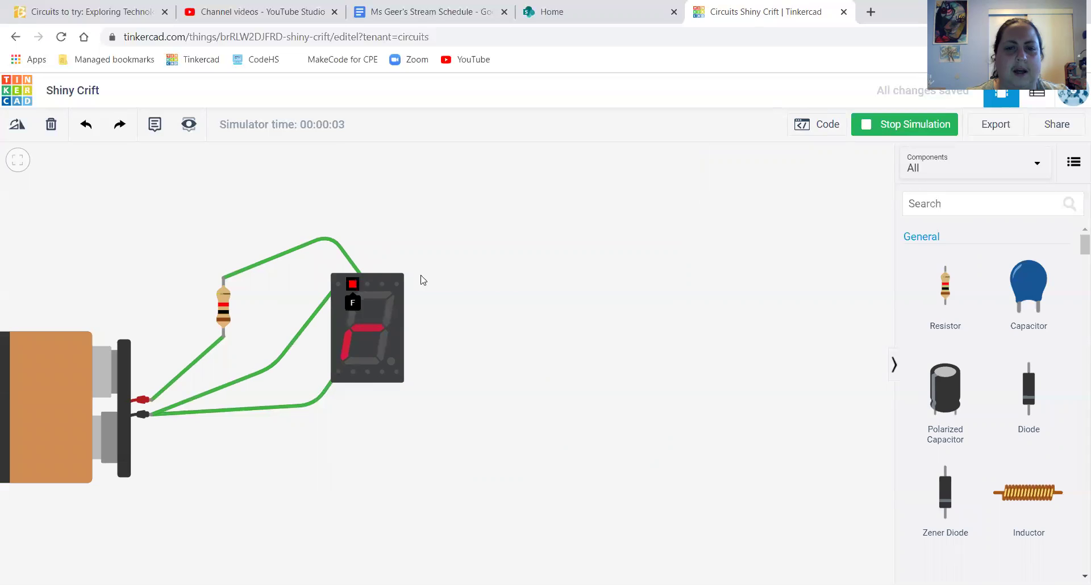
pyautogui.click(878, 123)
# Move the upper-row wire's end from the first pin to pin F and simulate the circuit
pyautogui.click(335, 287)
pyautogui.moveTo(335, 287); pyautogui.dragTo(352, 284)
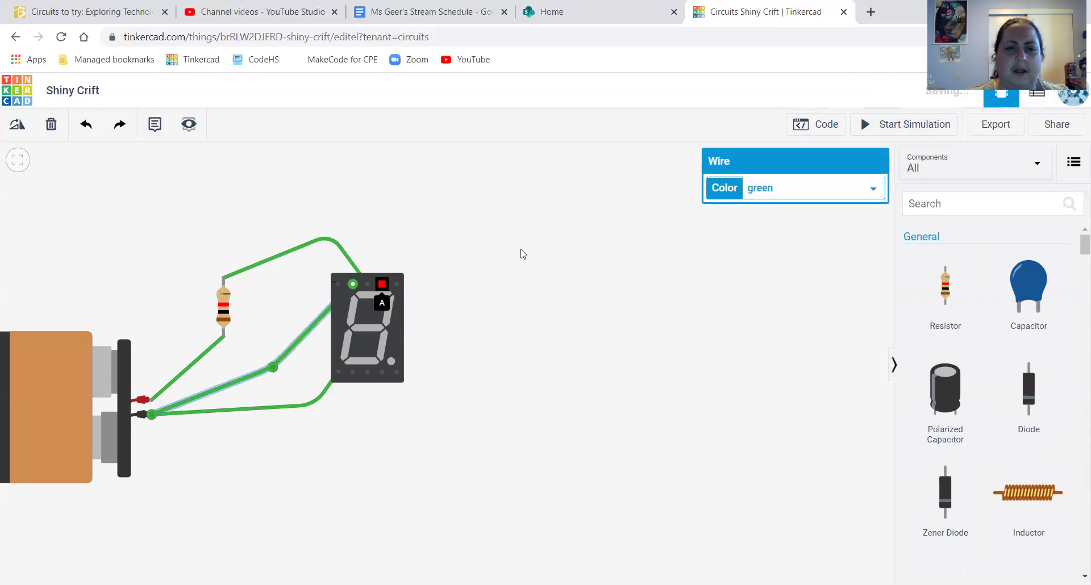
pyautogui.click(869, 125)
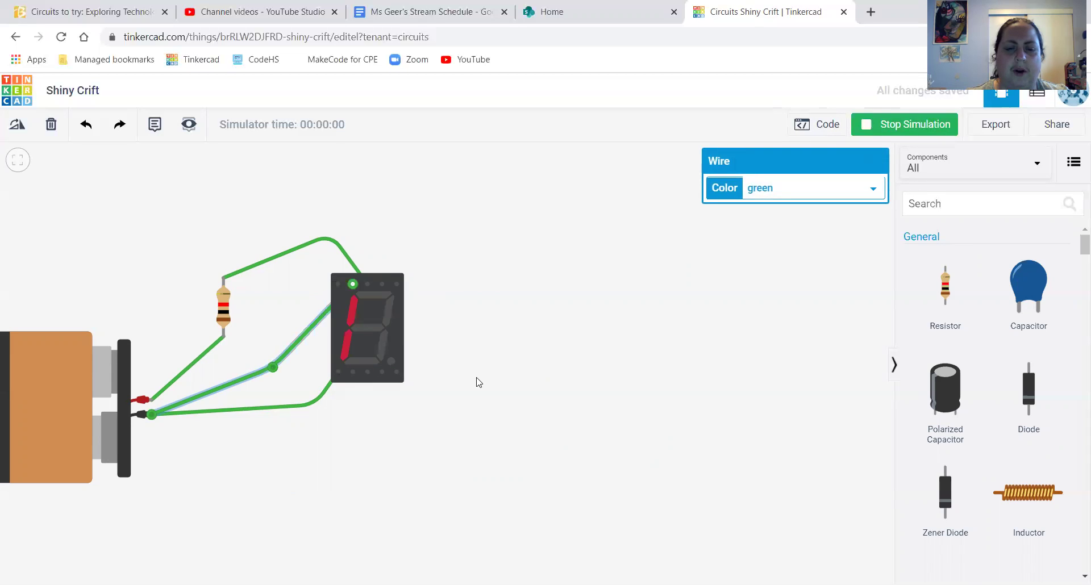
pyautogui.click(262, 375)
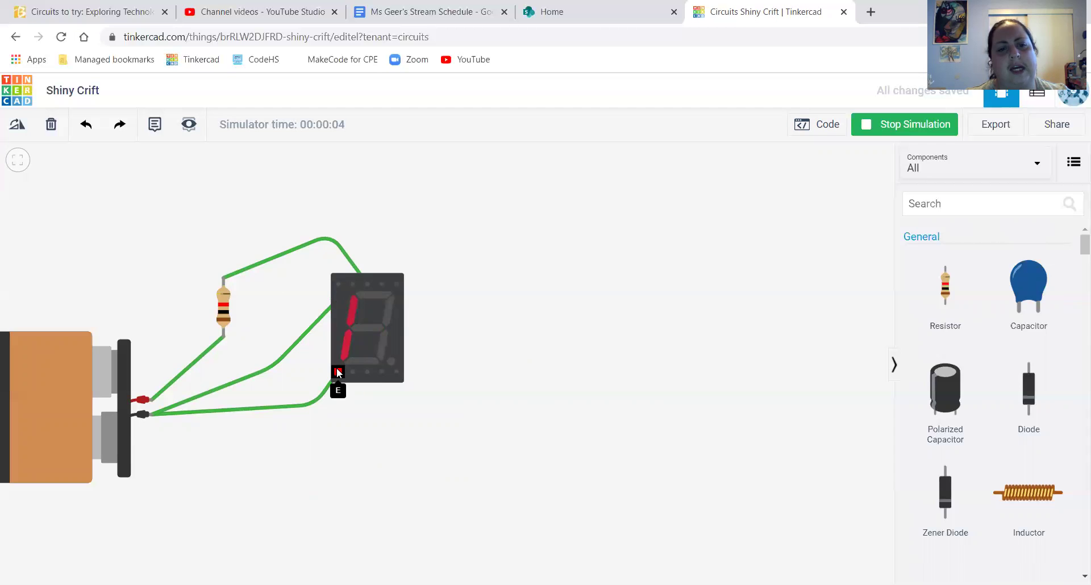
pyautogui.scroll(3, 349, 402)
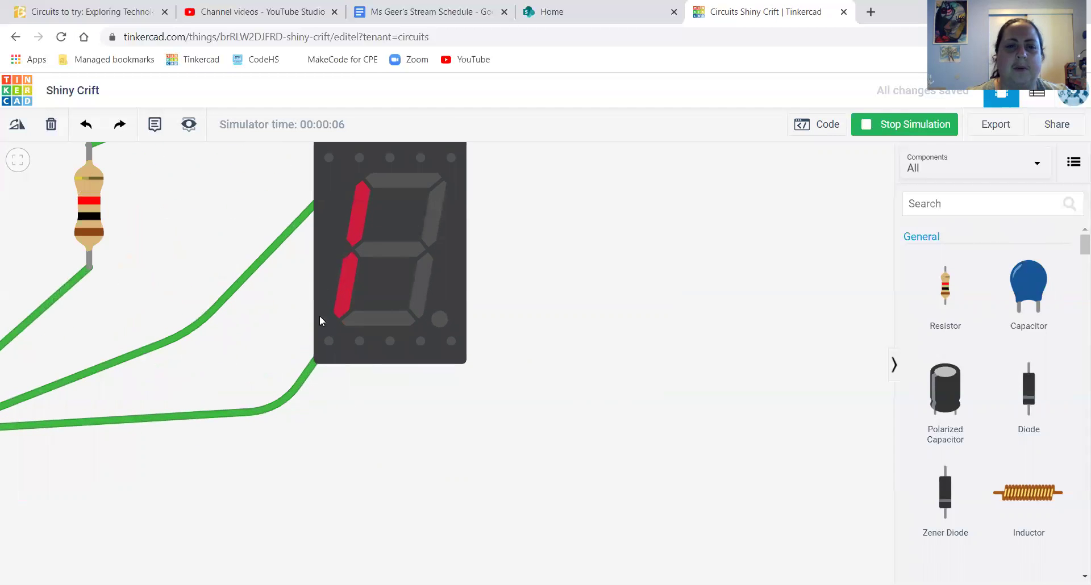
pyautogui.scroll(-2, 321, 318)
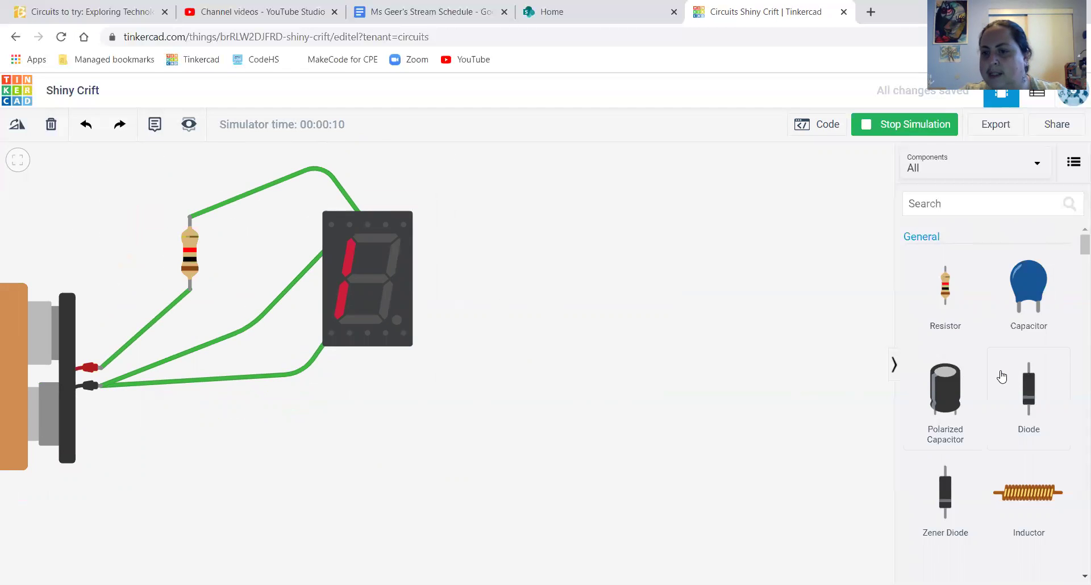
# Browse the component library from inputs through microcontrollers, instruments and integrated circuits to the logic chips, and return to the outputs
pyautogui.scroll(-5, 1002, 377)
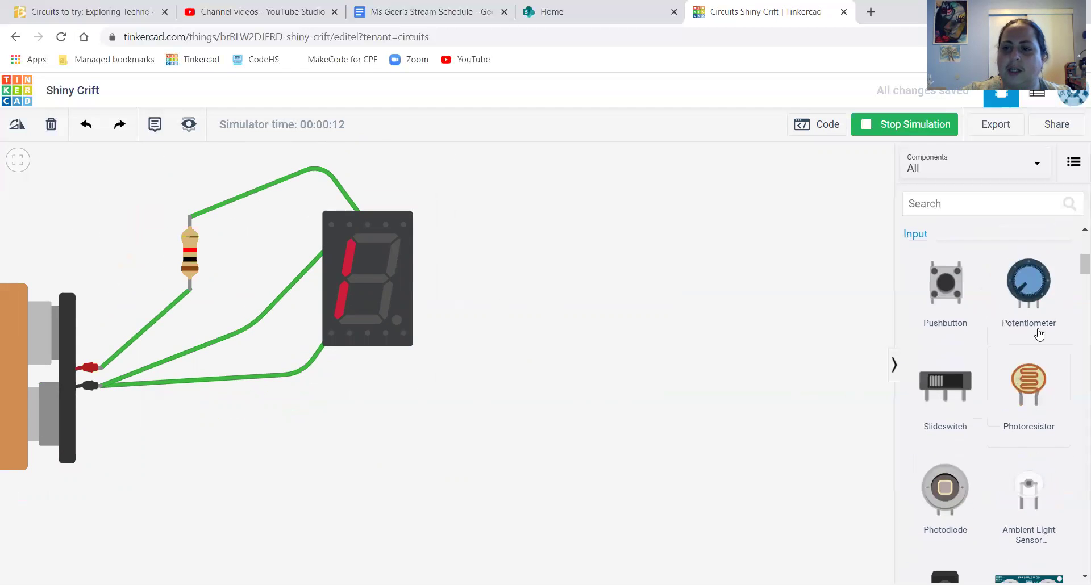
pyautogui.scroll(-3, 989, 362)
pyautogui.scroll(-10, 987, 364)
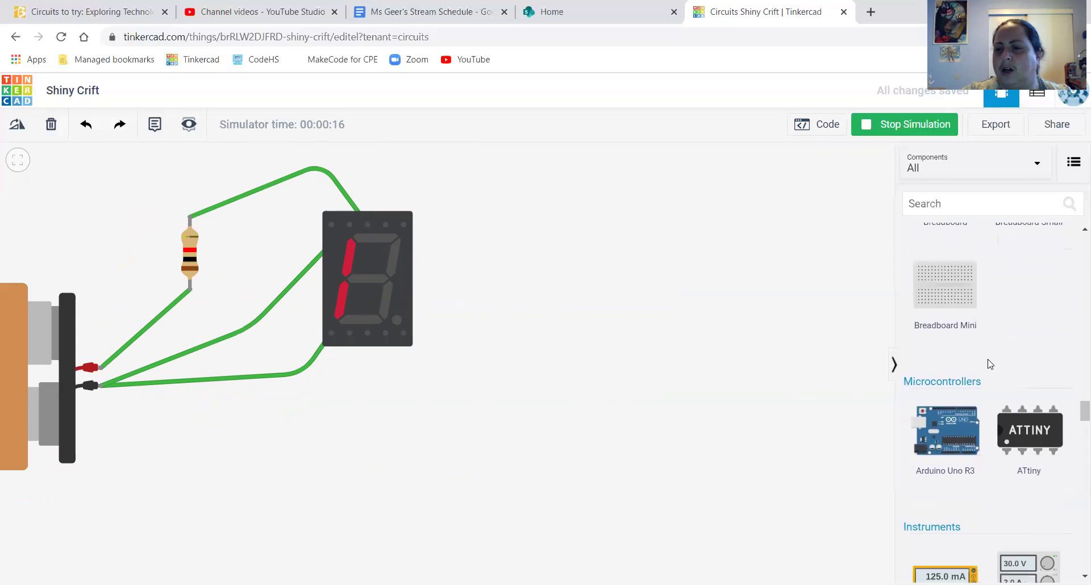
pyautogui.scroll(-5, 991, 363)
pyautogui.scroll(-12, 1037, 432)
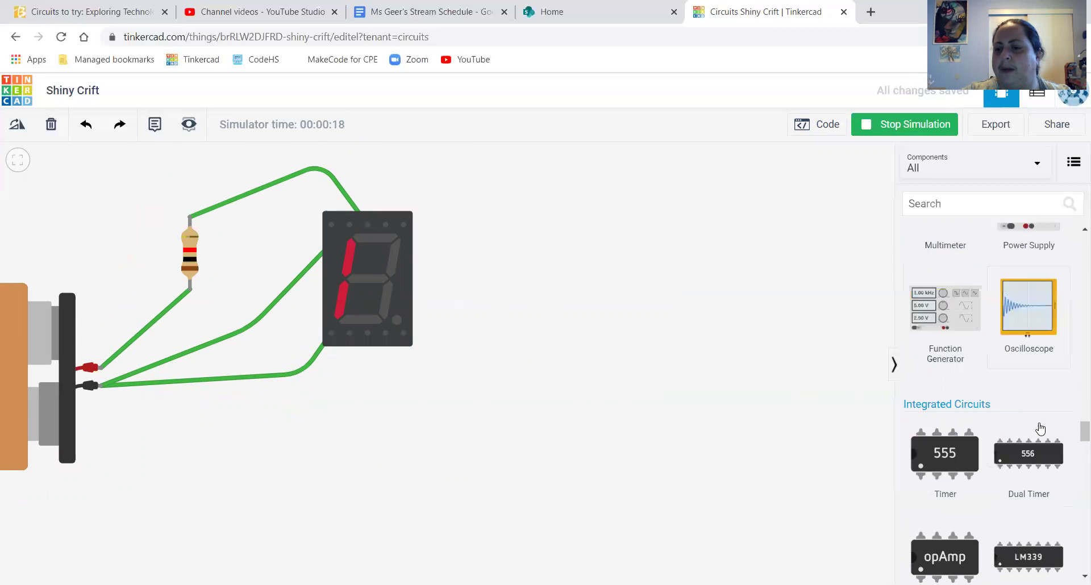
pyautogui.scroll(8, 1035, 430)
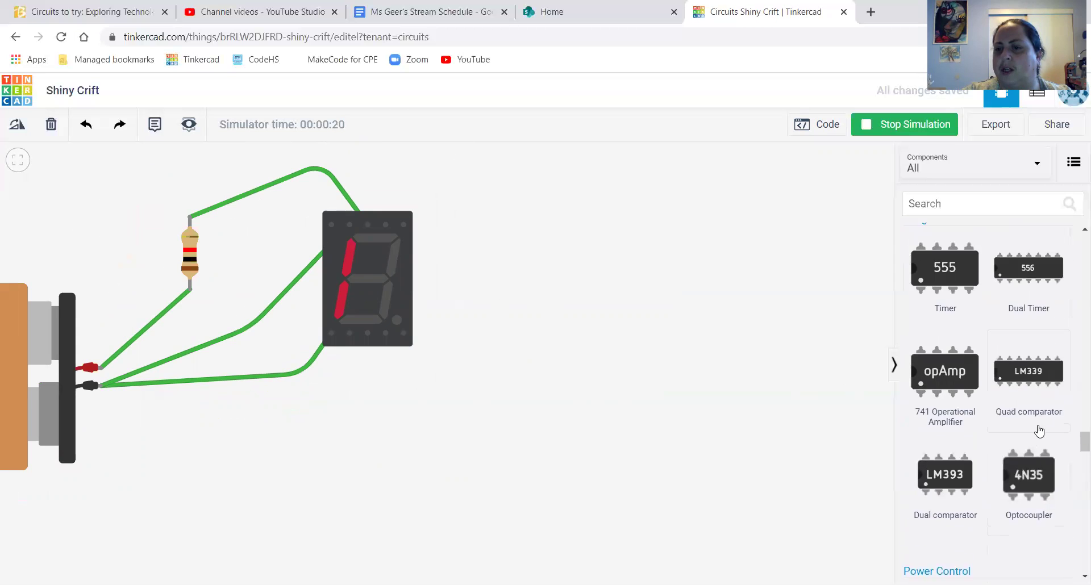
pyautogui.scroll(-5, 1034, 426)
pyautogui.scroll(-10, 1037, 444)
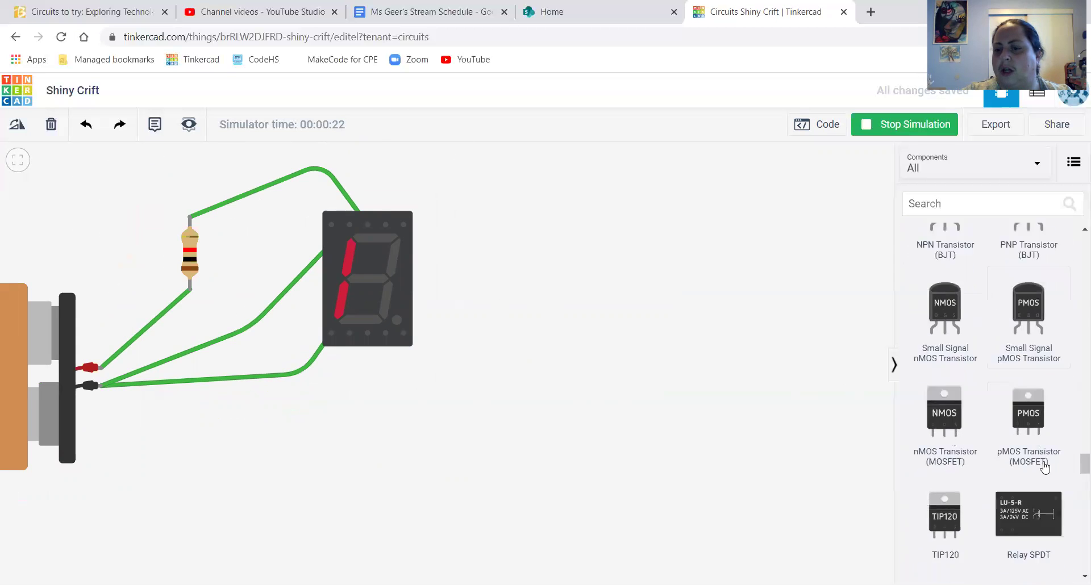
pyautogui.scroll(-10, 1045, 466)
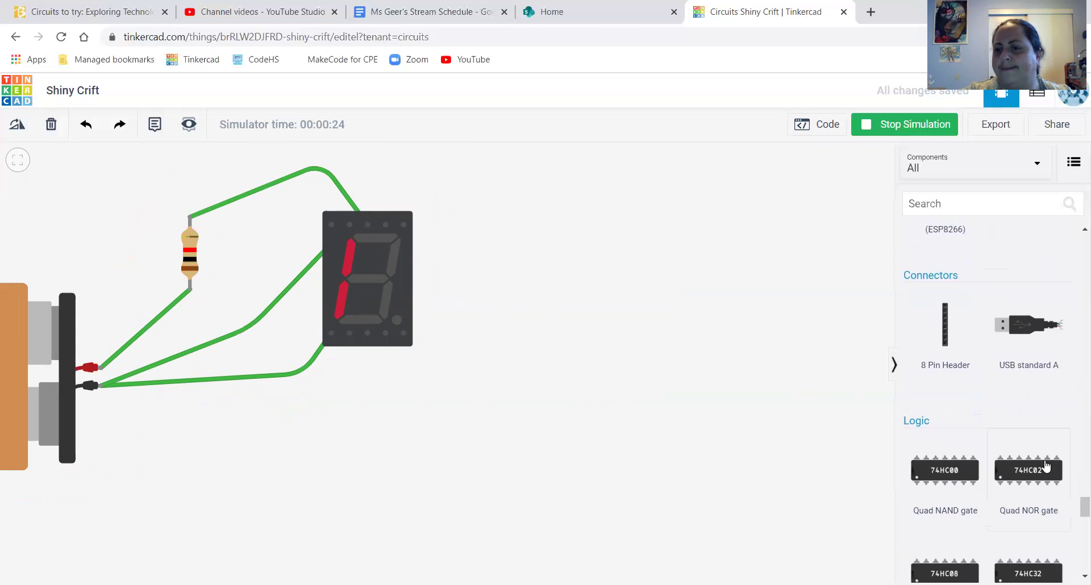
pyautogui.scroll(-1, 1048, 467)
pyautogui.scroll(2, 531, 317)
pyautogui.scroll(5, 536, 316)
pyautogui.scroll(-6, 541, 316)
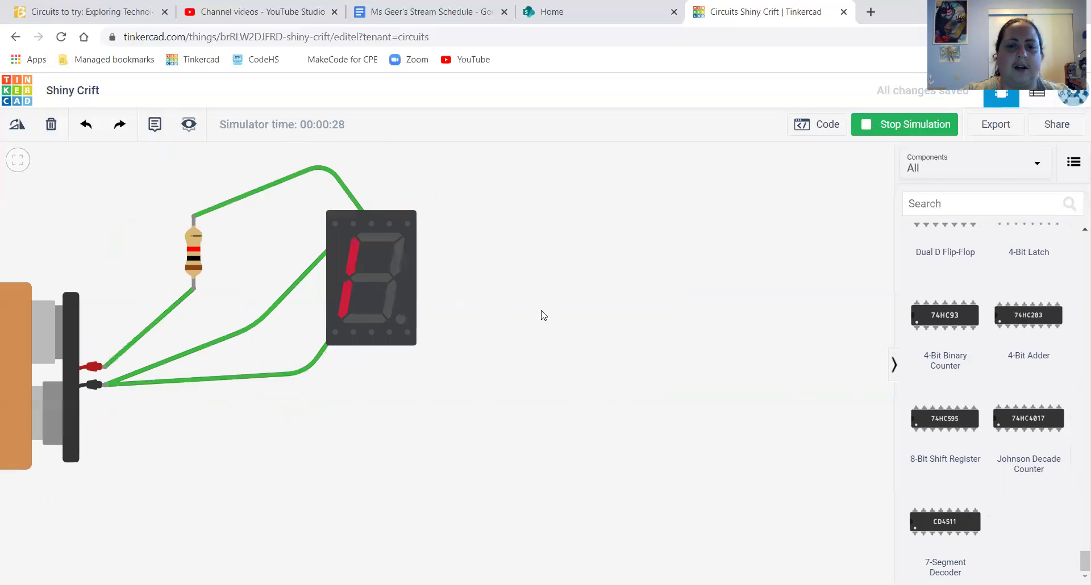
pyautogui.moveTo(487, 310); pyautogui.dragTo(612, 378)
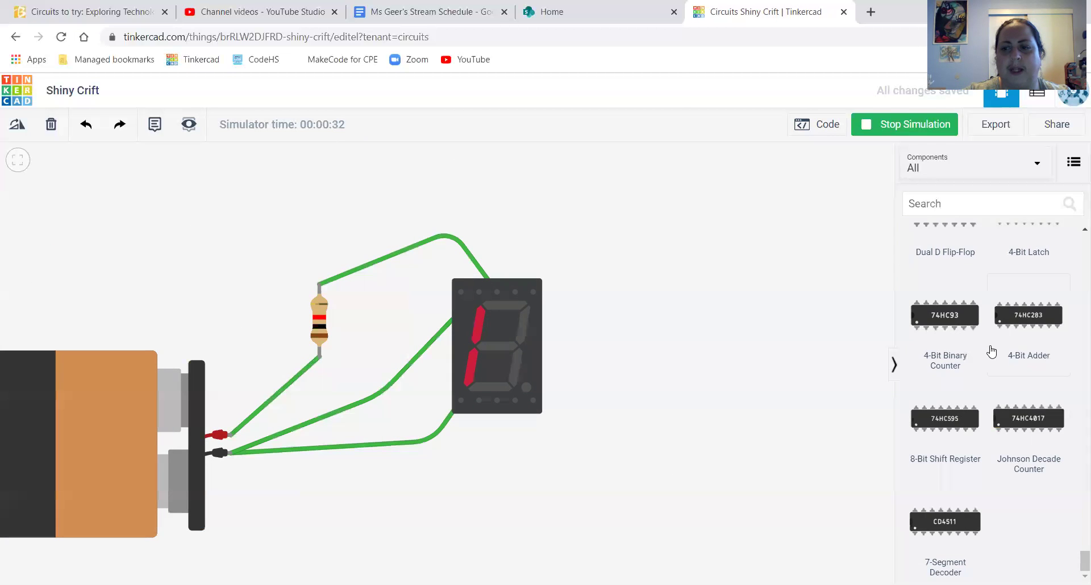
pyautogui.scroll(20, 991, 352)
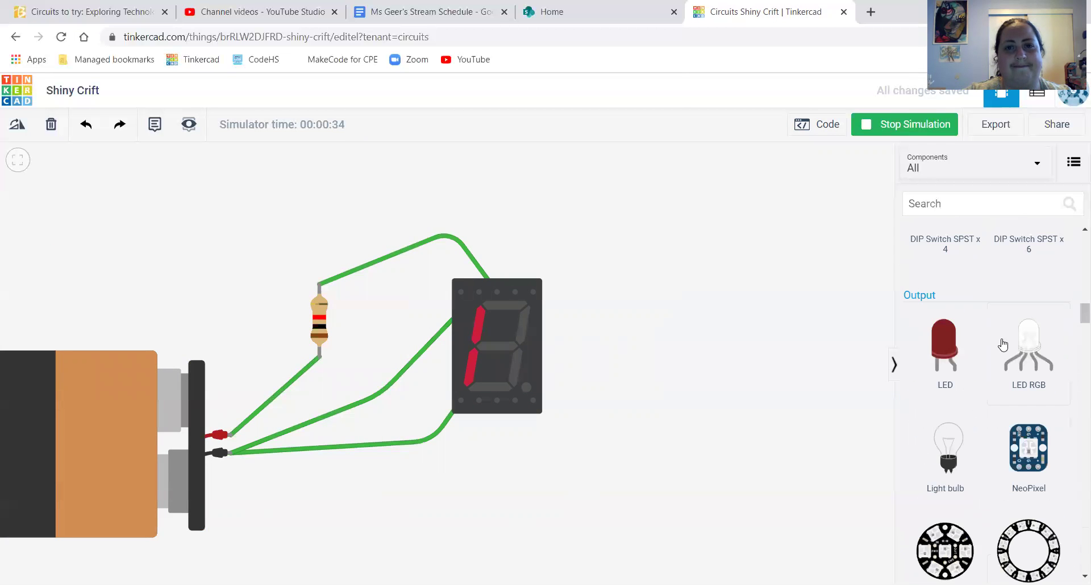